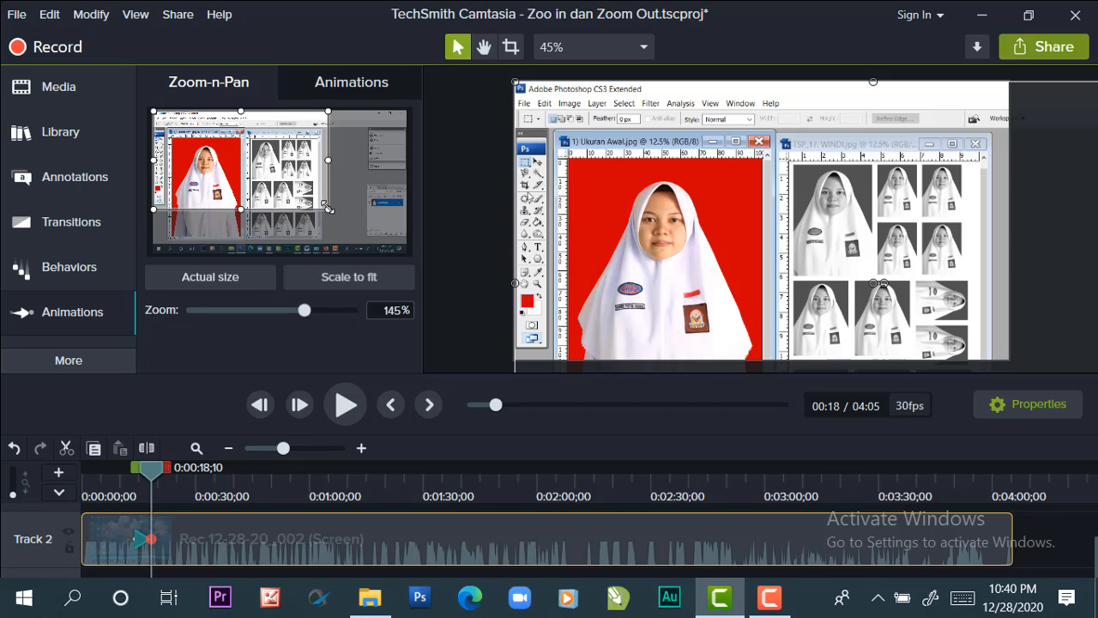
- Tighten the zoom frame on the recording's upper-left area to 325% at 0:00:18;10 and preview playback to about 31 seconds
{"action": "left_click_drag", "start_coordinate": [323, 206], "coordinate": [234, 151]}
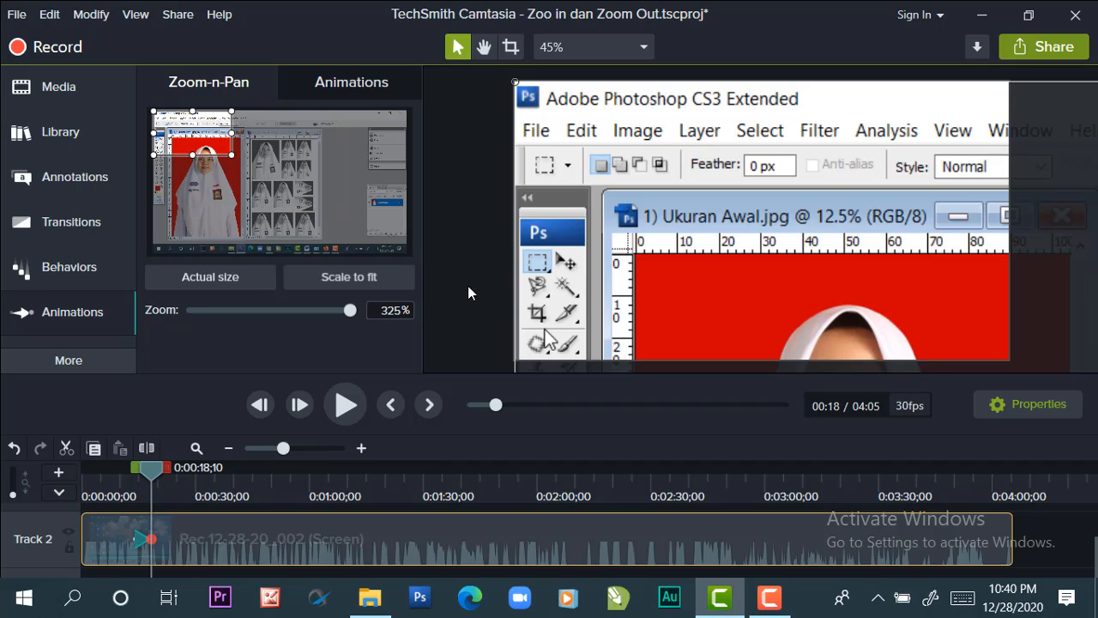
{"action": "left_click", "coordinate": [344, 404]}
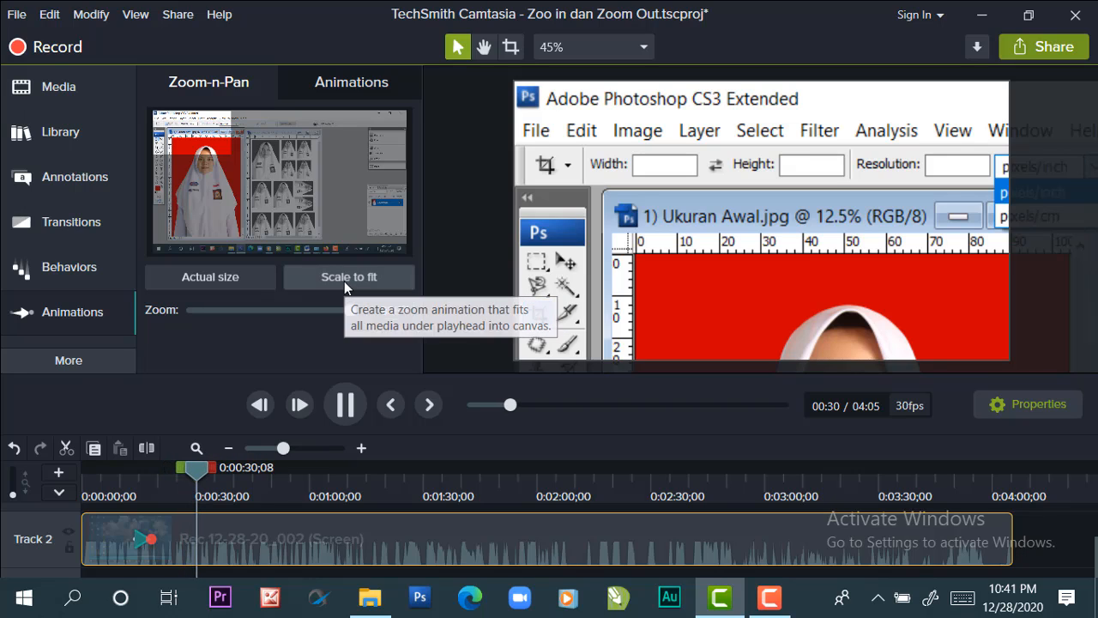
{"action": "left_click", "coordinate": [345, 407]}
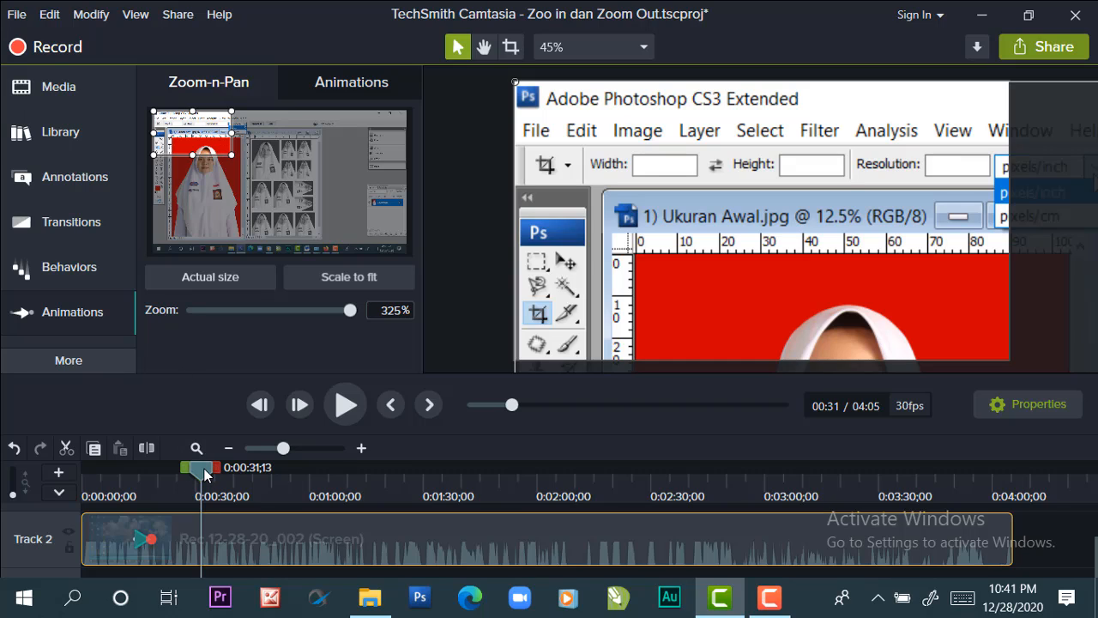
- Add a second zoom animation at 0:00:23;17 with the frame widened to about 251%
{"action": "left_click_drag", "start_coordinate": [205, 469], "coordinate": [174, 477]}
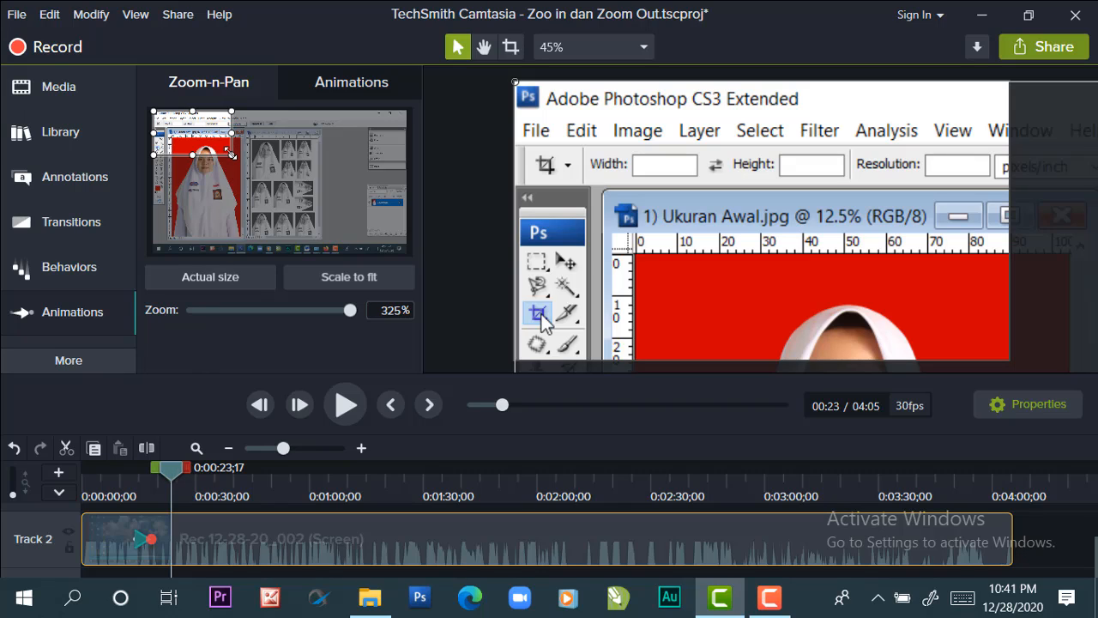
{"action": "left_click_drag", "start_coordinate": [231, 155], "coordinate": [234, 158]}
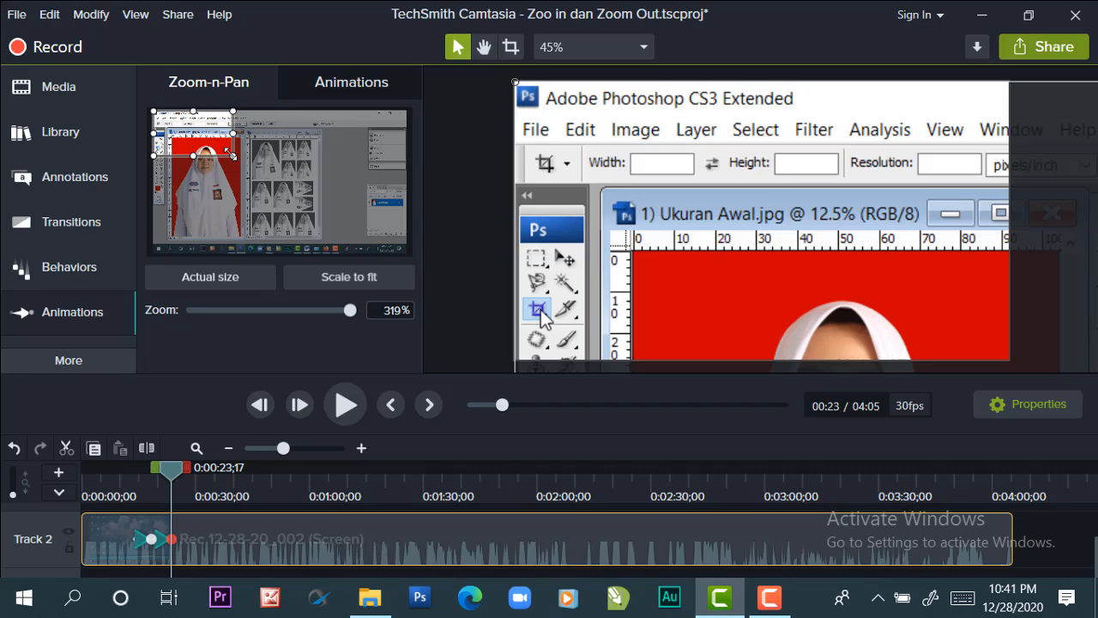
{"action": "left_click_drag", "start_coordinate": [234, 157], "coordinate": [241, 164]}
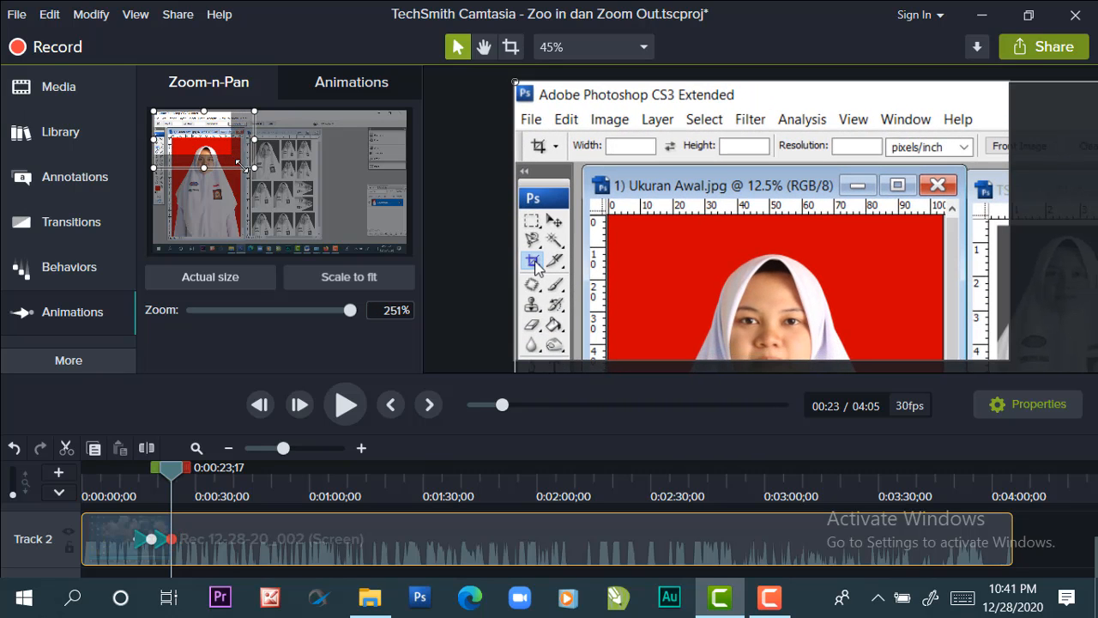
{"action": "left_click_drag", "start_coordinate": [243, 167], "coordinate": [243, 166]}
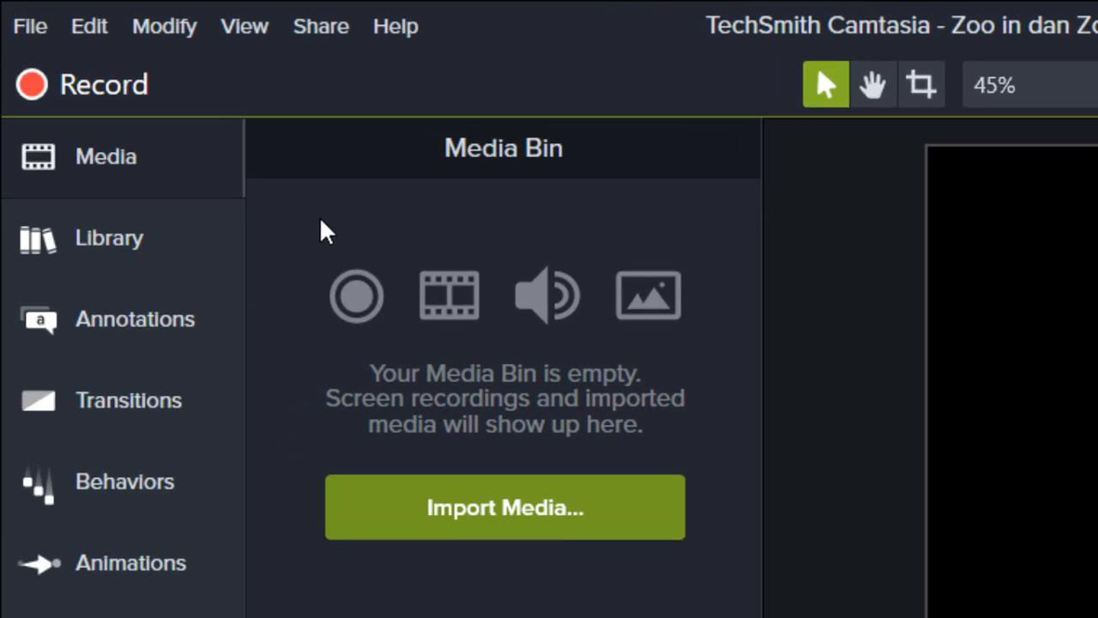
{"action": "right_click", "coordinate": [176, 125]}
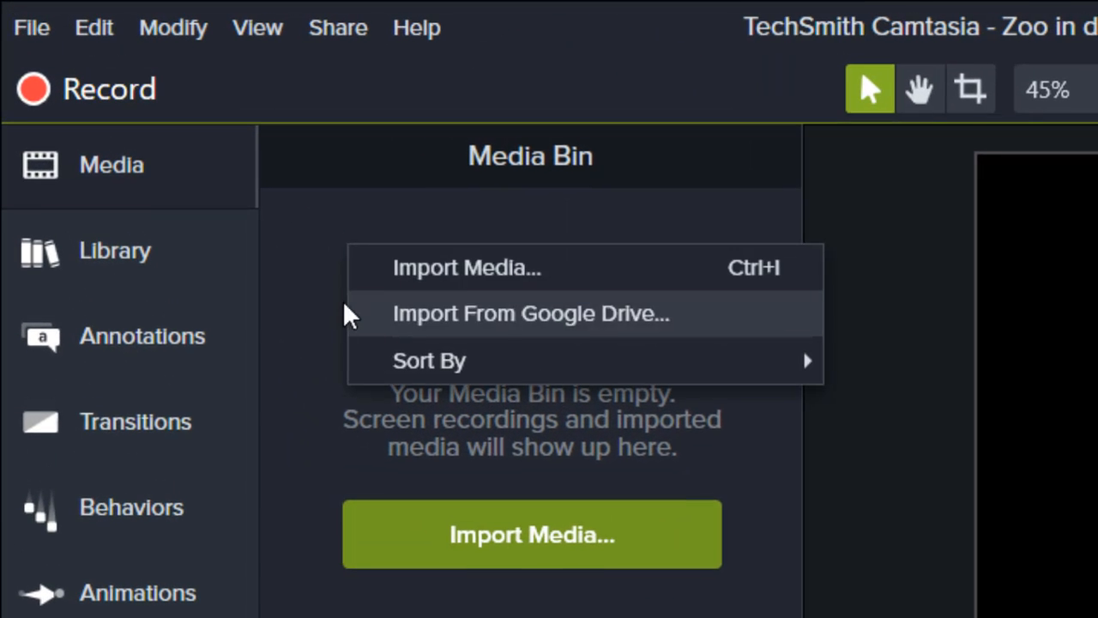
{"action": "left_click", "coordinate": [305, 309]}
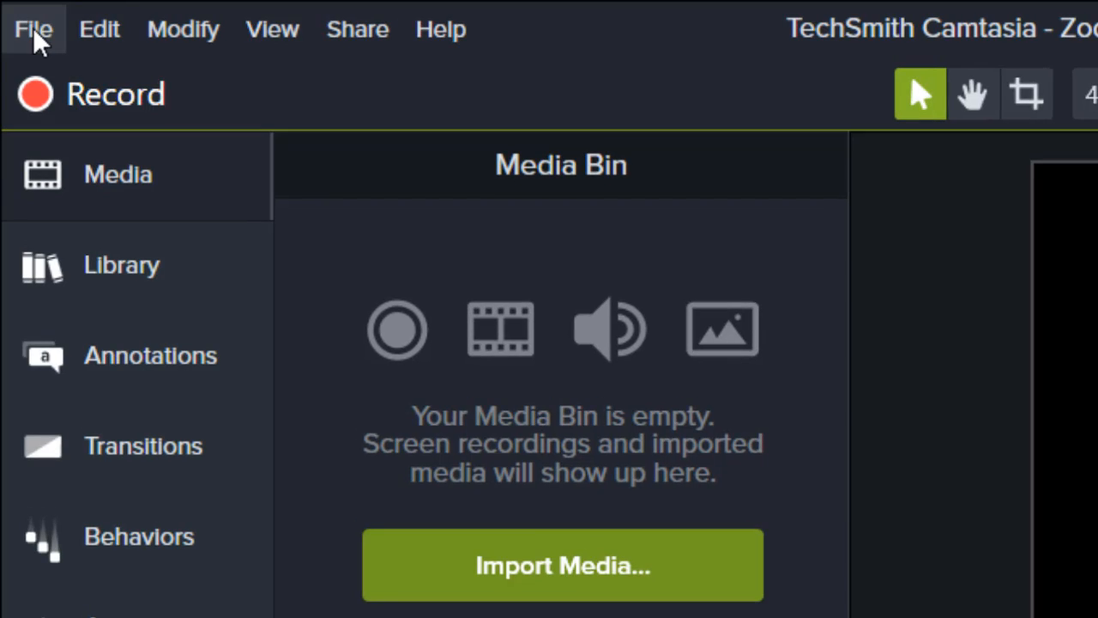
{"action": "left_click", "coordinate": [33, 27]}
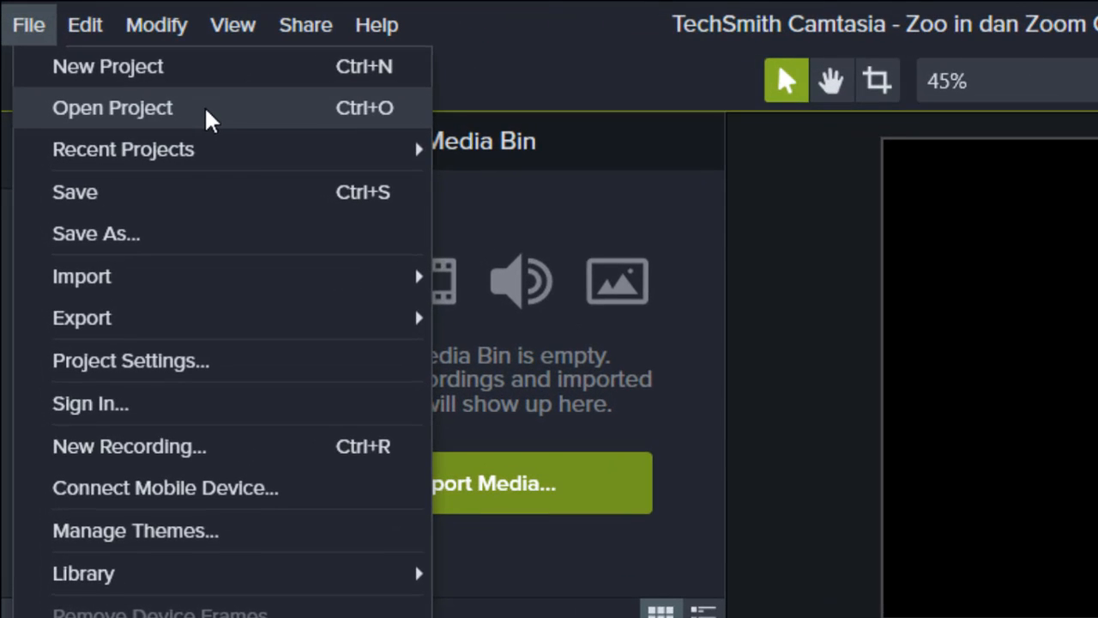
{"action": "left_click", "coordinate": [22, 26]}
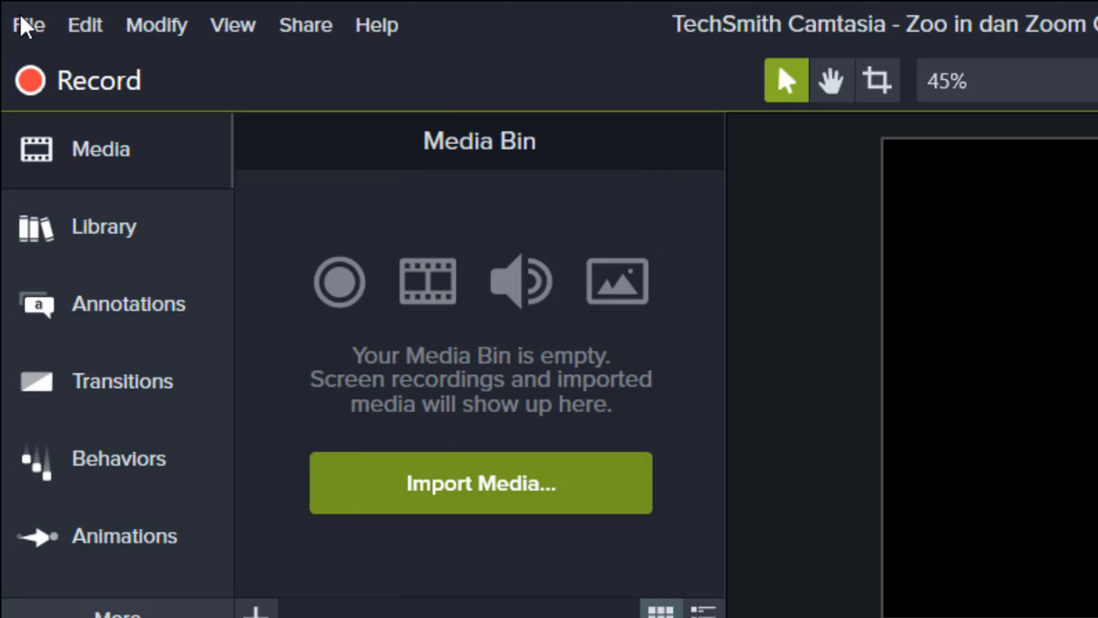
- Start opening an existing project and browse New Volume (D:) to the tutorial folder
{"action": "left_click", "coordinate": [21, 25]}
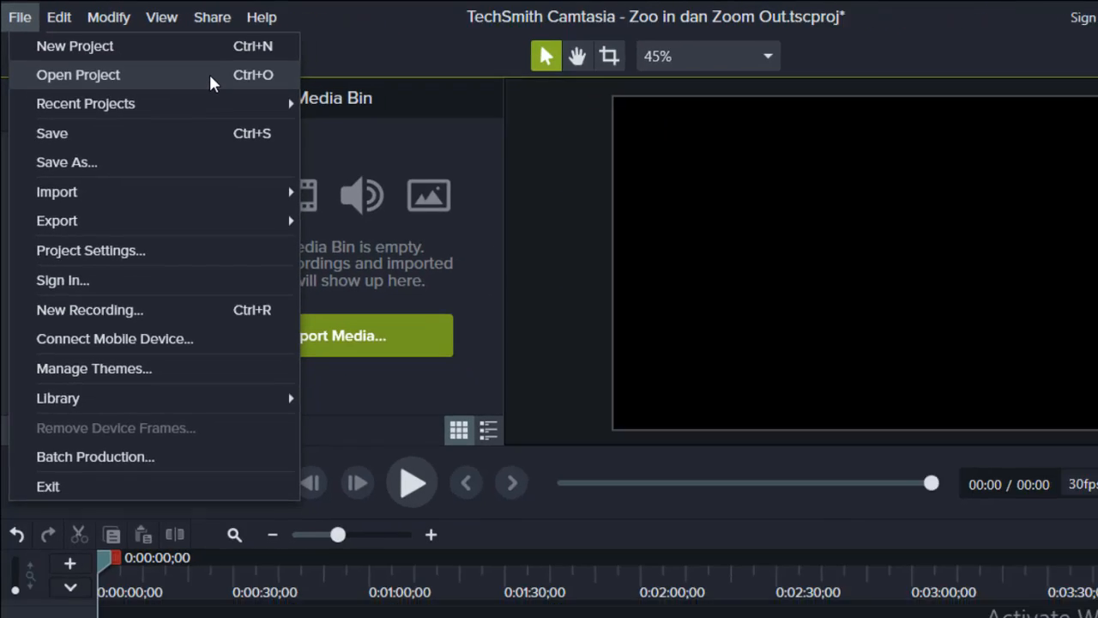
{"action": "left_click", "coordinate": [298, 108]}
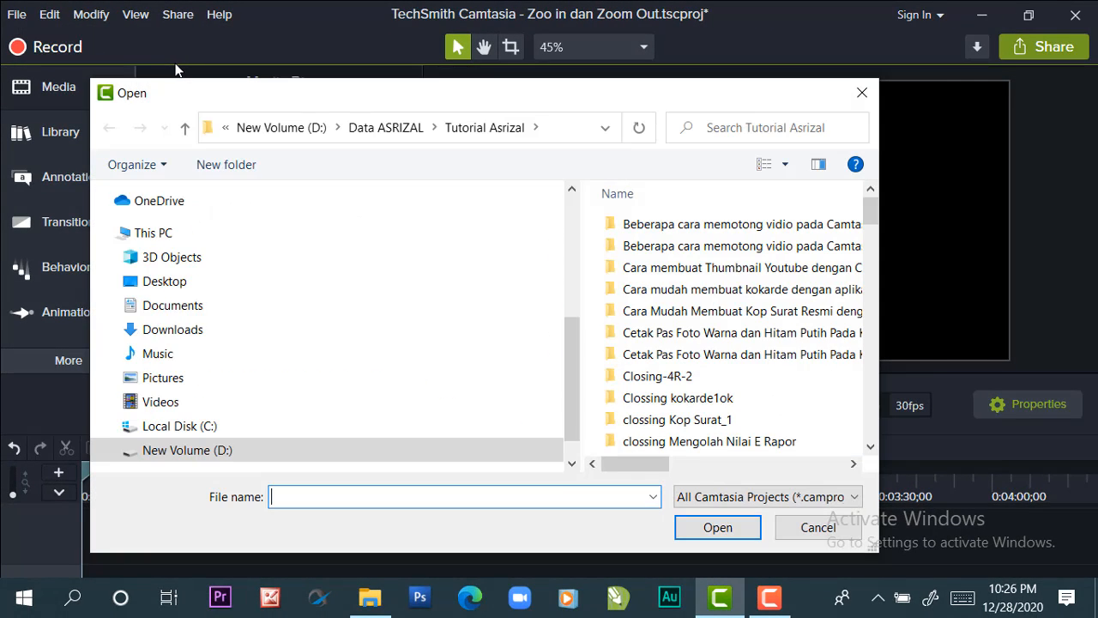
{"action": "left_click", "coordinate": [109, 451]}
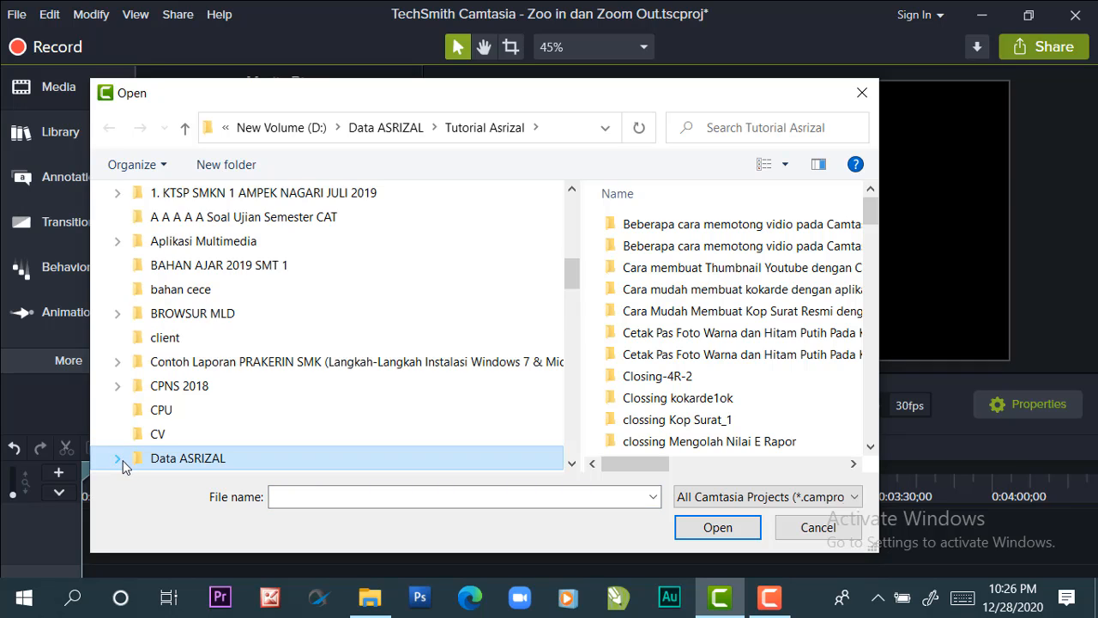
{"action": "left_click", "coordinate": [121, 461]}
{"action": "left_click", "coordinate": [122, 463]}
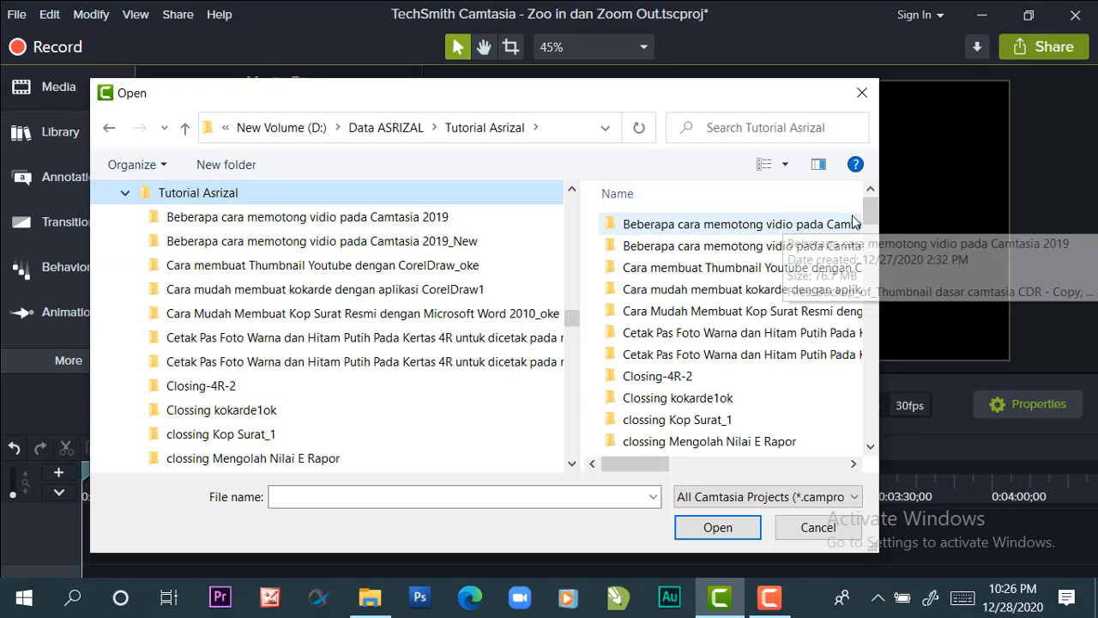
- Open the "Zoo in dan Zoom Out" project without saving changes to the current project
{"action": "left_click_drag", "start_coordinate": [871, 211], "coordinate": [871, 444]}
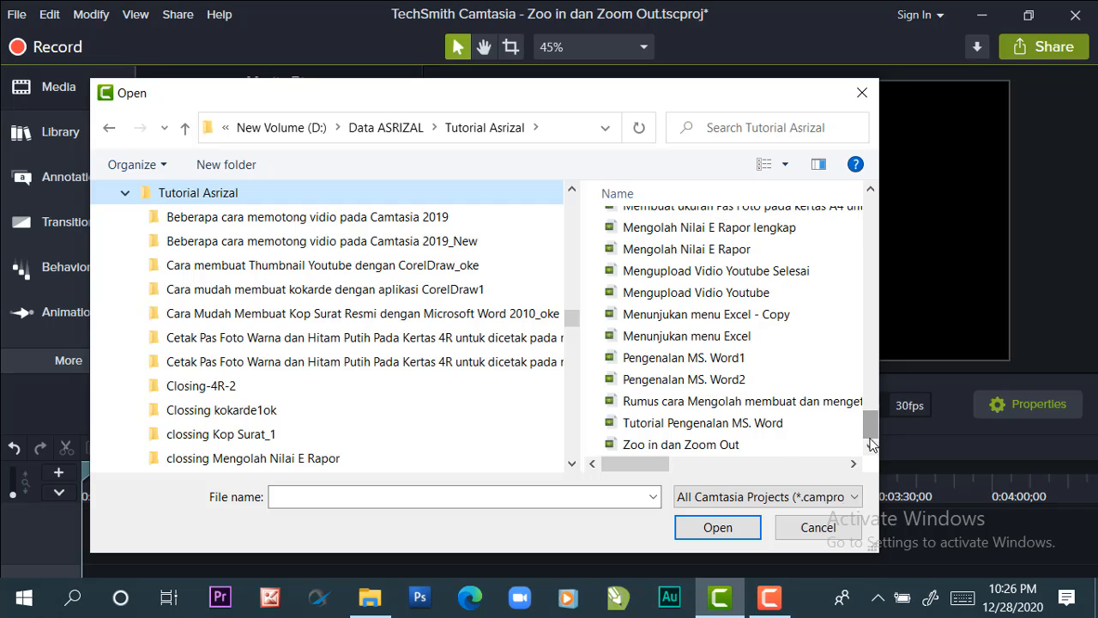
{"action": "left_click", "coordinate": [672, 447]}
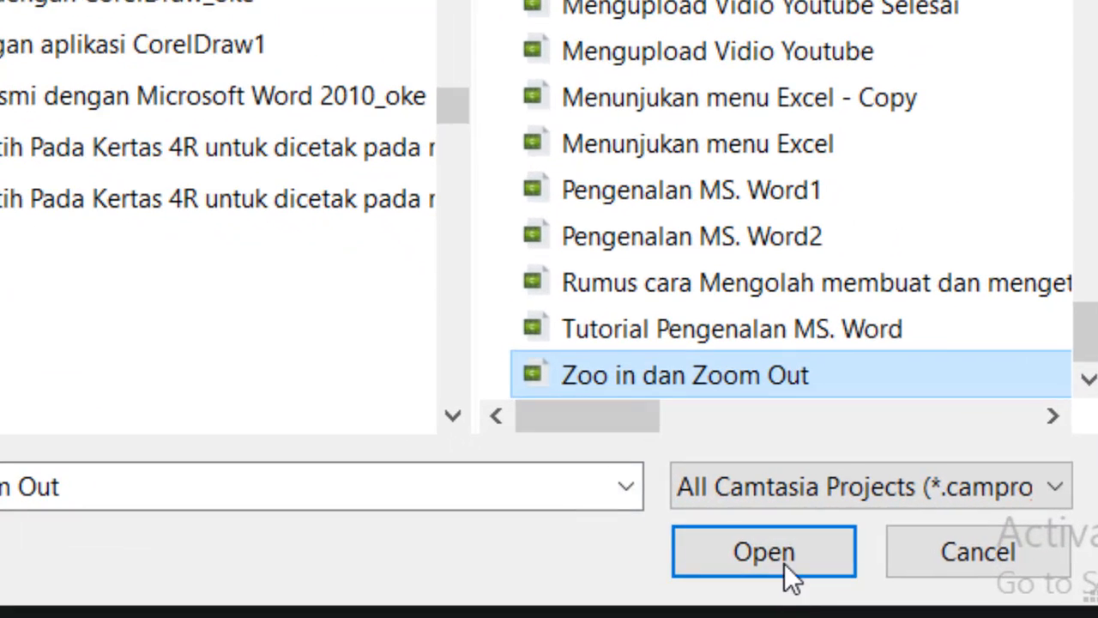
{"action": "left_click", "coordinate": [785, 565]}
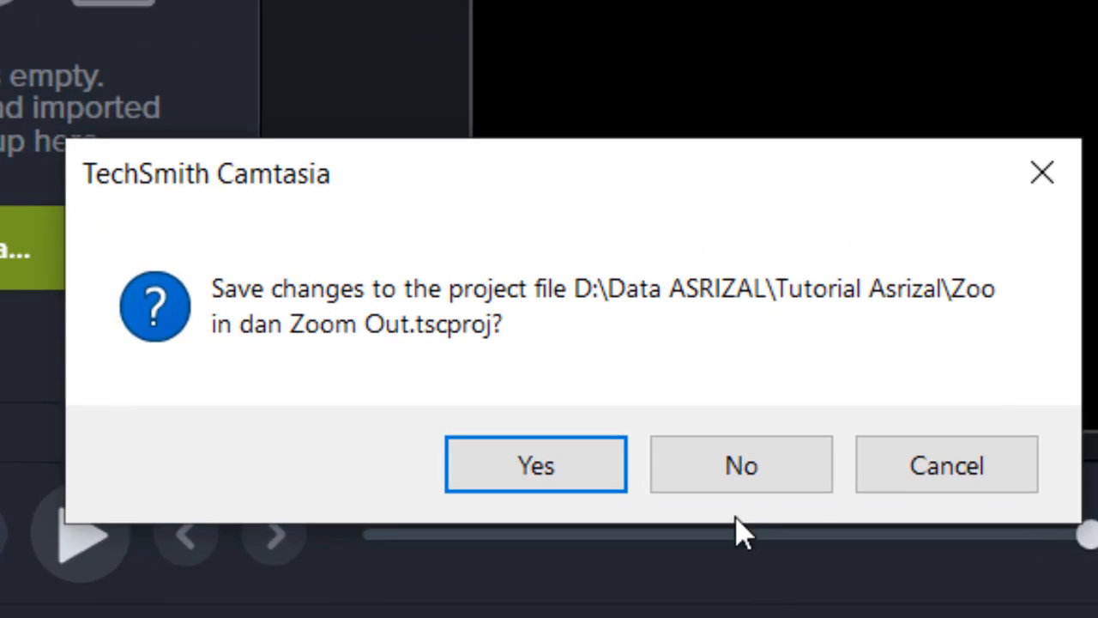
{"action": "left_click", "coordinate": [738, 487]}
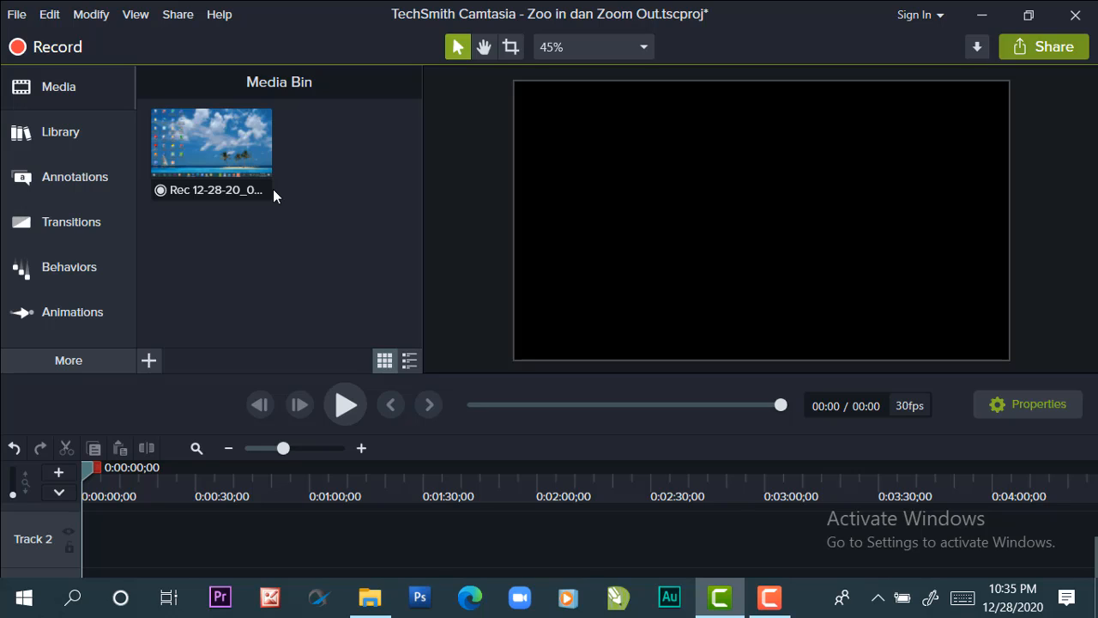
- Place the Rec 12-28-20_002 recording at the start of Track 2 and play it to about 12 seconds
{"action": "left_click", "coordinate": [198, 147]}
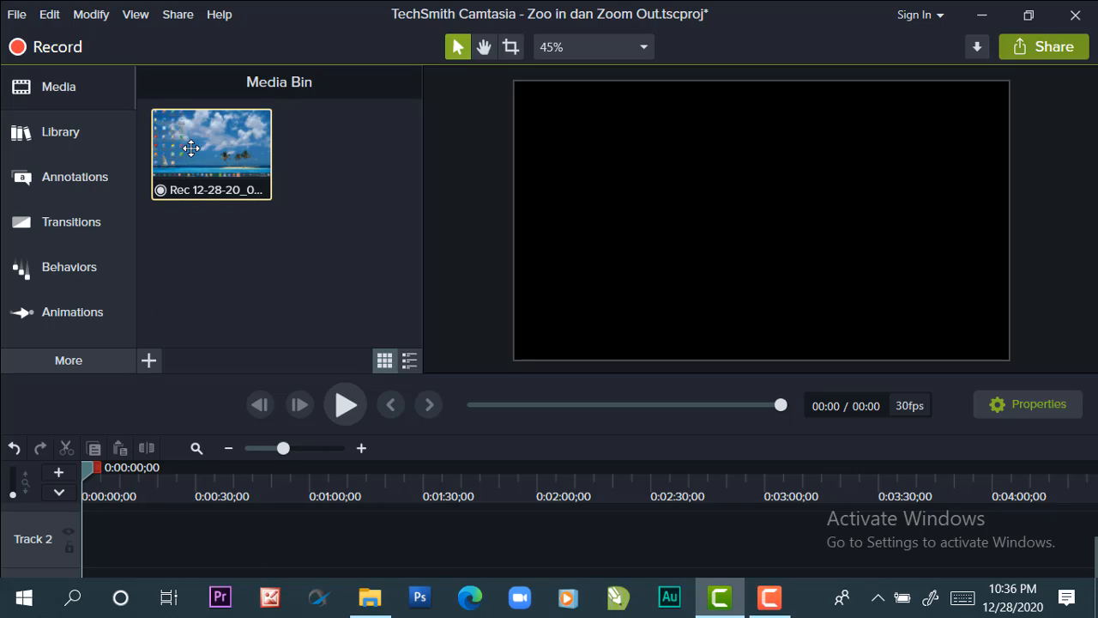
{"action": "left_click_drag", "start_coordinate": [192, 151], "coordinate": [82, 546]}
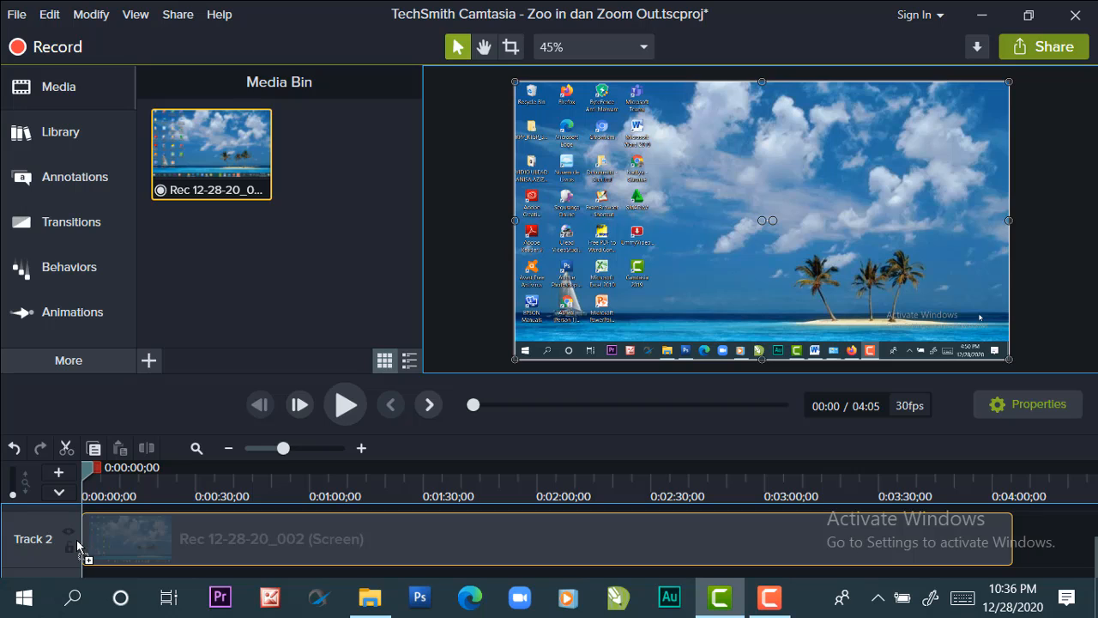
{"action": "left_click_drag", "start_coordinate": [76, 540], "coordinate": [75, 541]}
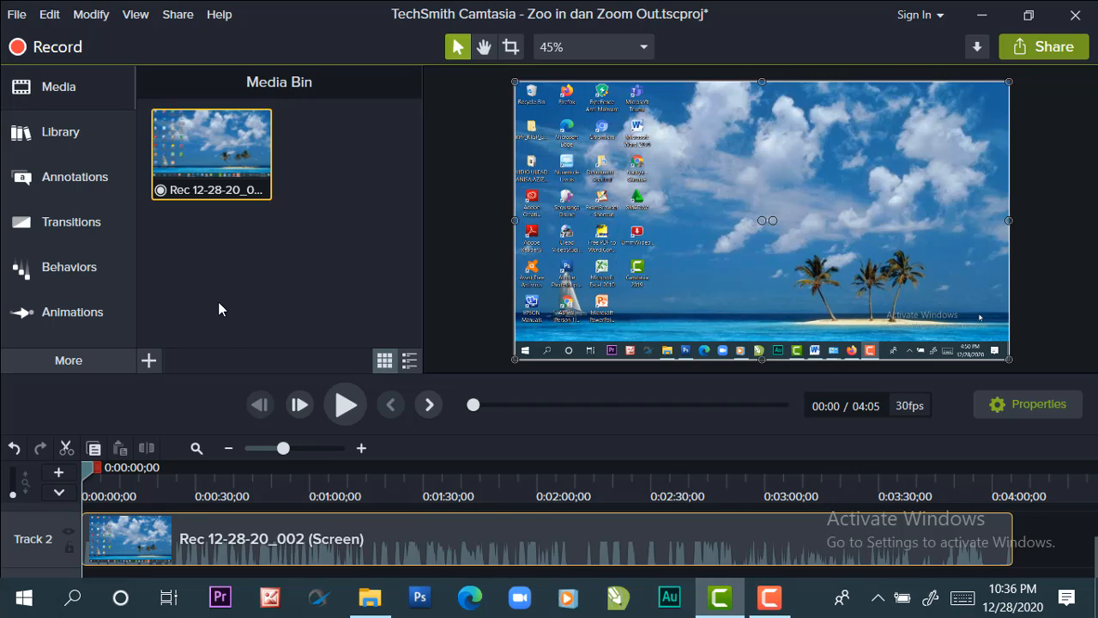
{"action": "left_click", "coordinate": [344, 405]}
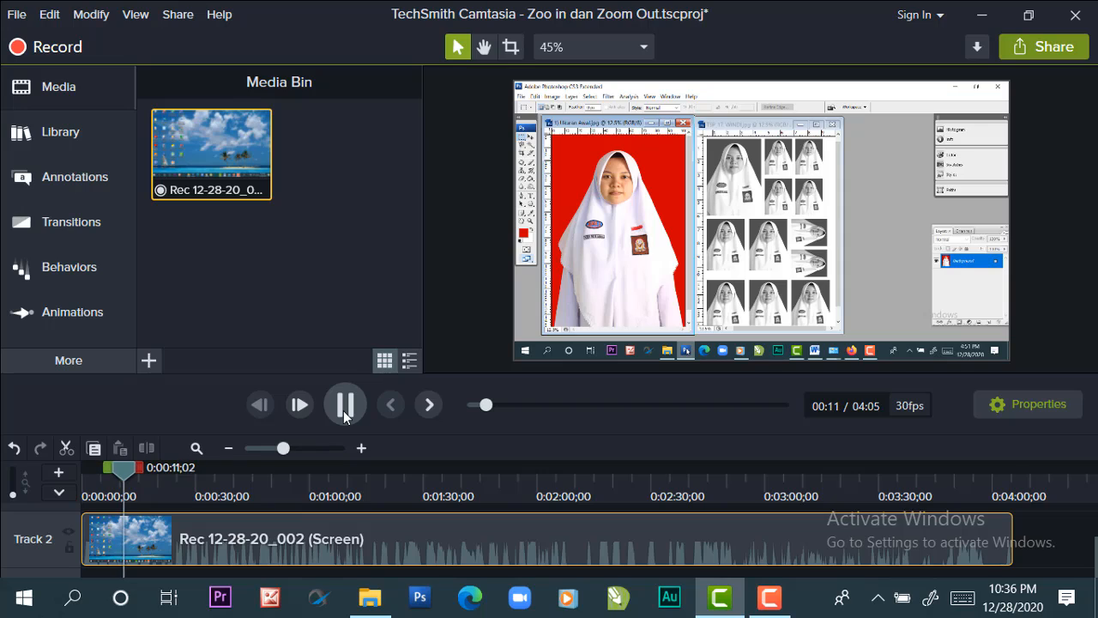
{"action": "left_click", "coordinate": [344, 405]}
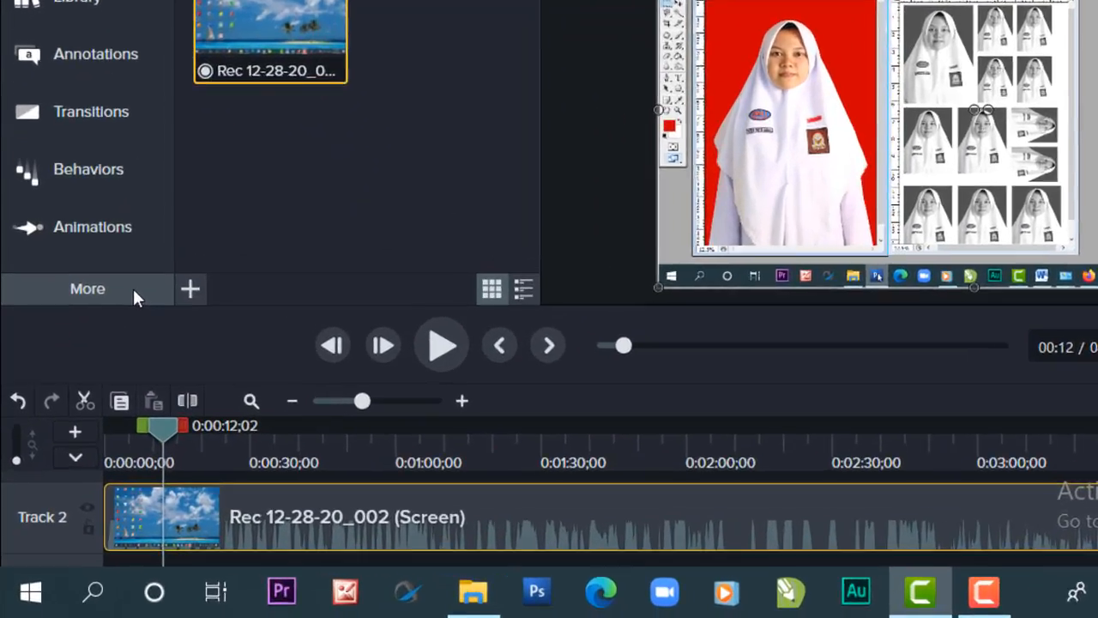
{"action": "left_click", "coordinate": [103, 365]}
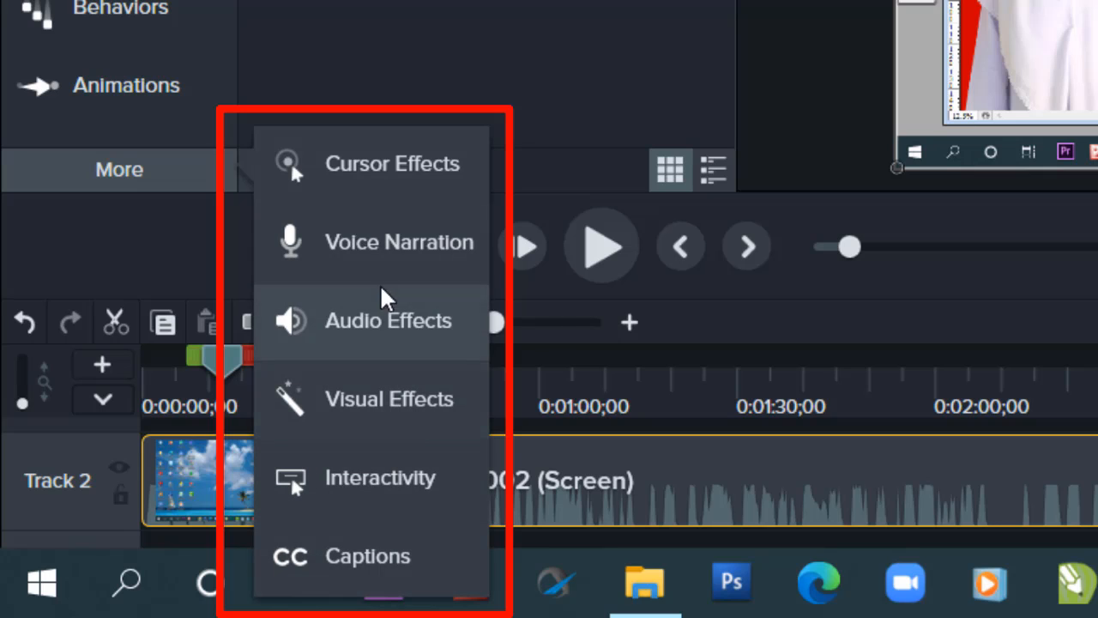
{"action": "left_click", "coordinate": [151, 175]}
{"action": "left_click", "coordinate": [151, 175]}
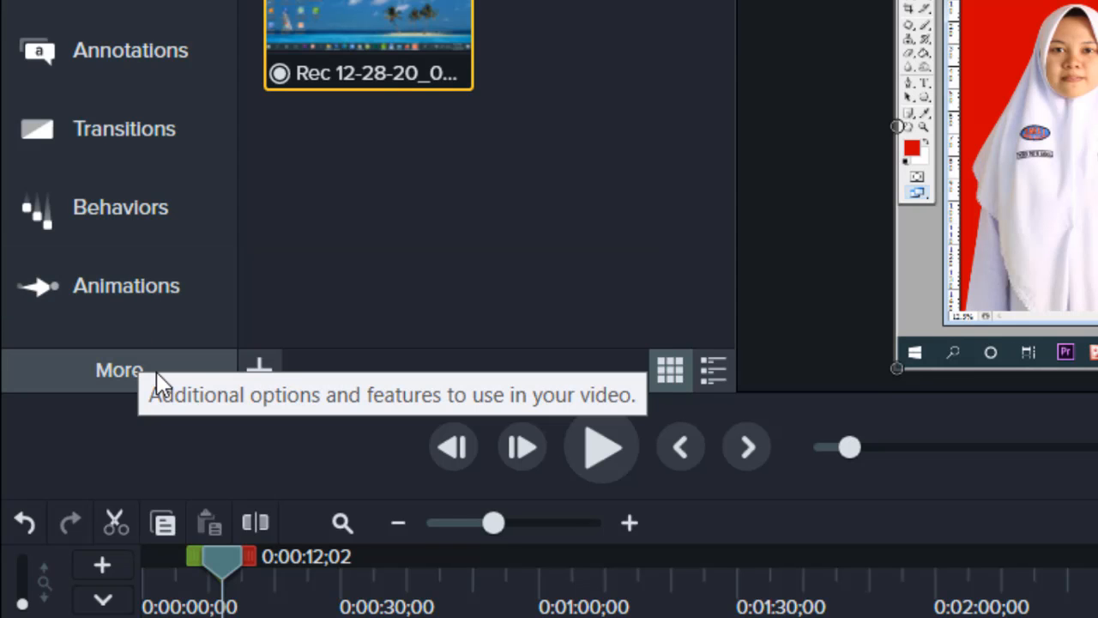
{"action": "left_click", "coordinate": [154, 374]}
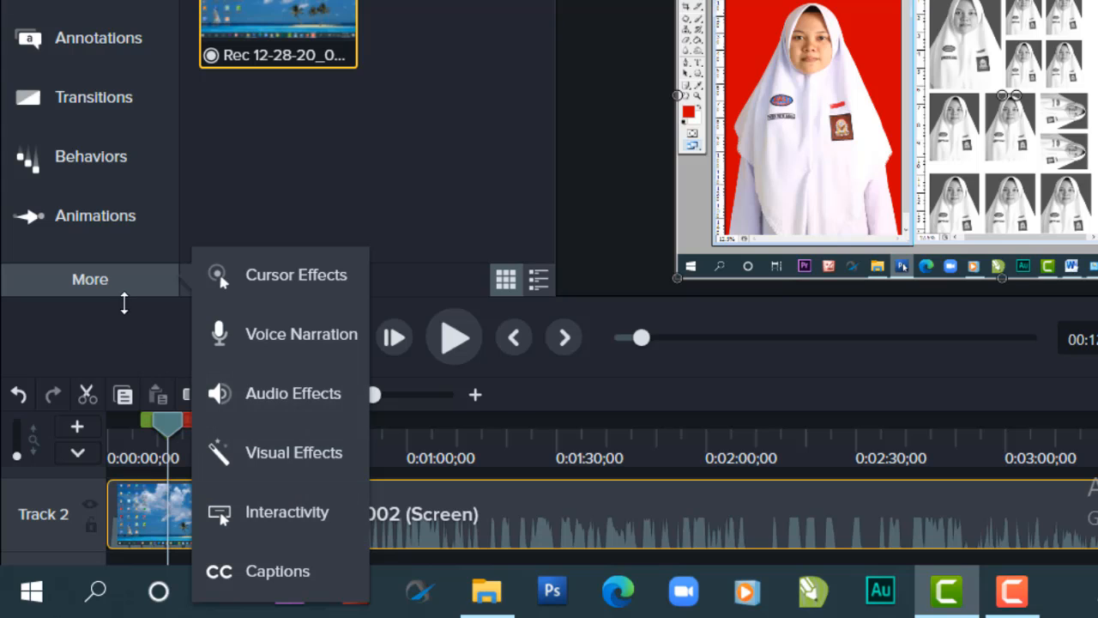
{"action": "left_click", "coordinate": [103, 279]}
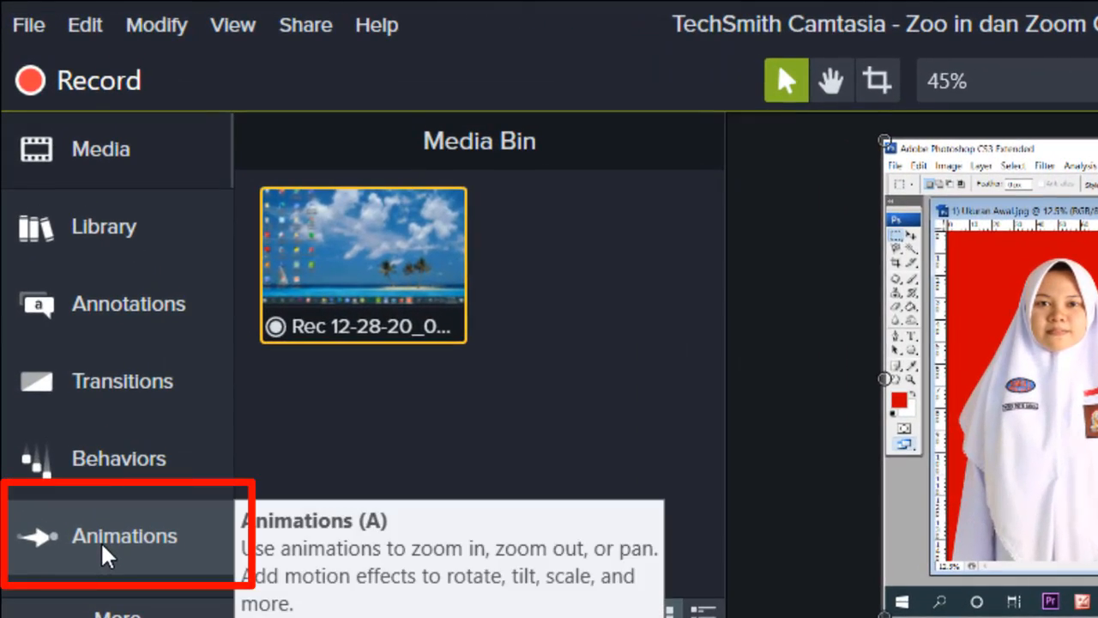
- Show the Zoom-n-Pan animation settings and play the recording from the beginning, pausing at 0:00:18;10
{"action": "left_click", "coordinate": [100, 540]}
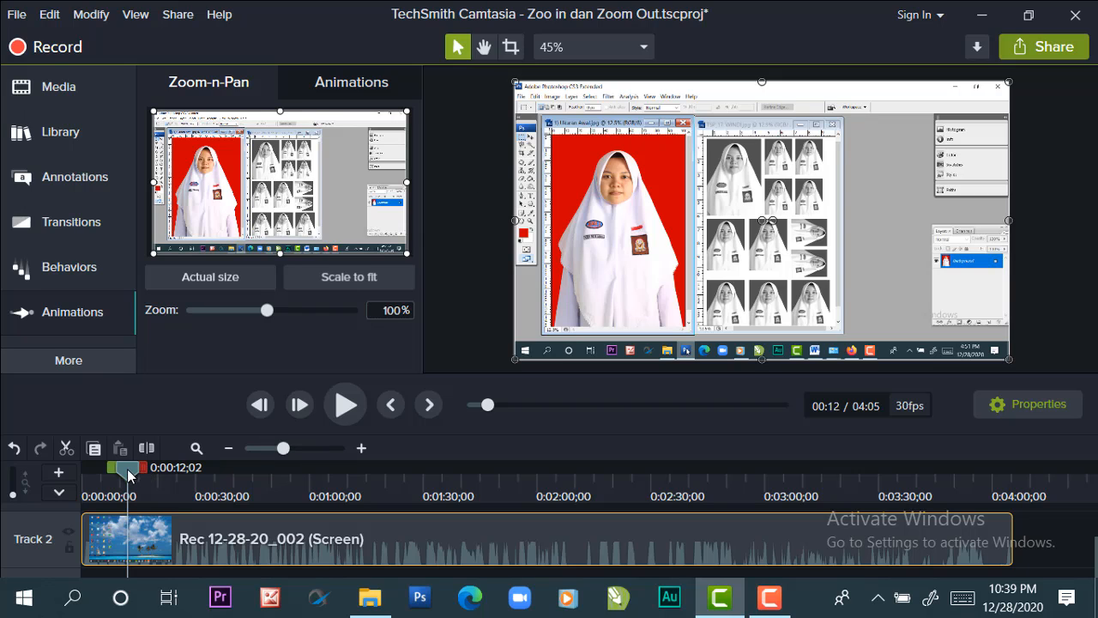
{"action": "left_click_drag", "start_coordinate": [130, 471], "coordinate": [74, 494]}
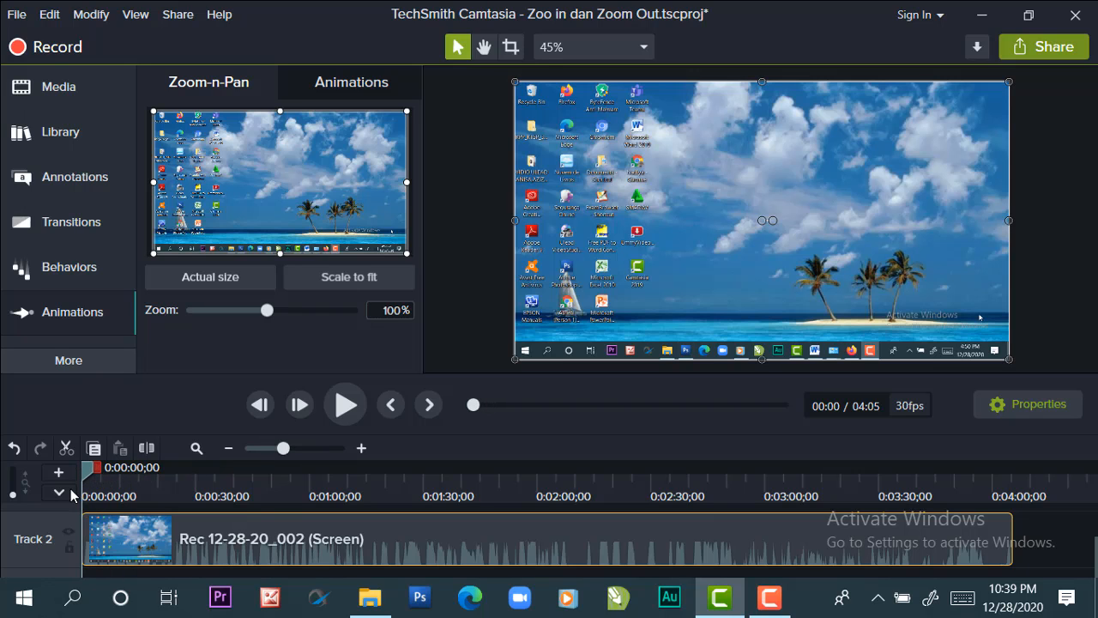
{"action": "left_click", "coordinate": [340, 411]}
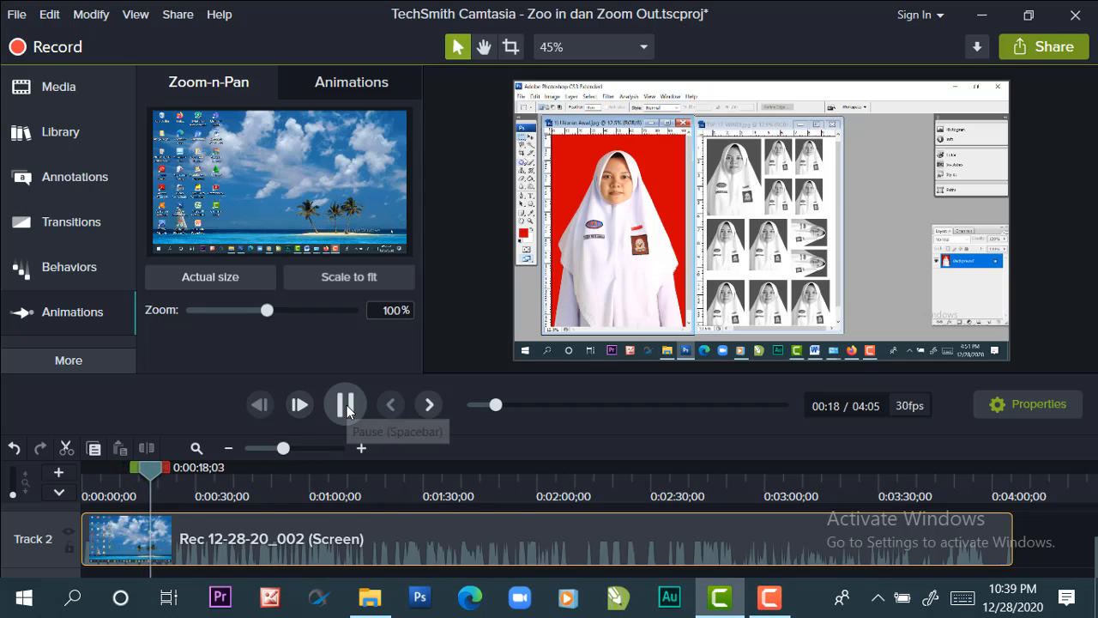
{"action": "left_click", "coordinate": [346, 410]}
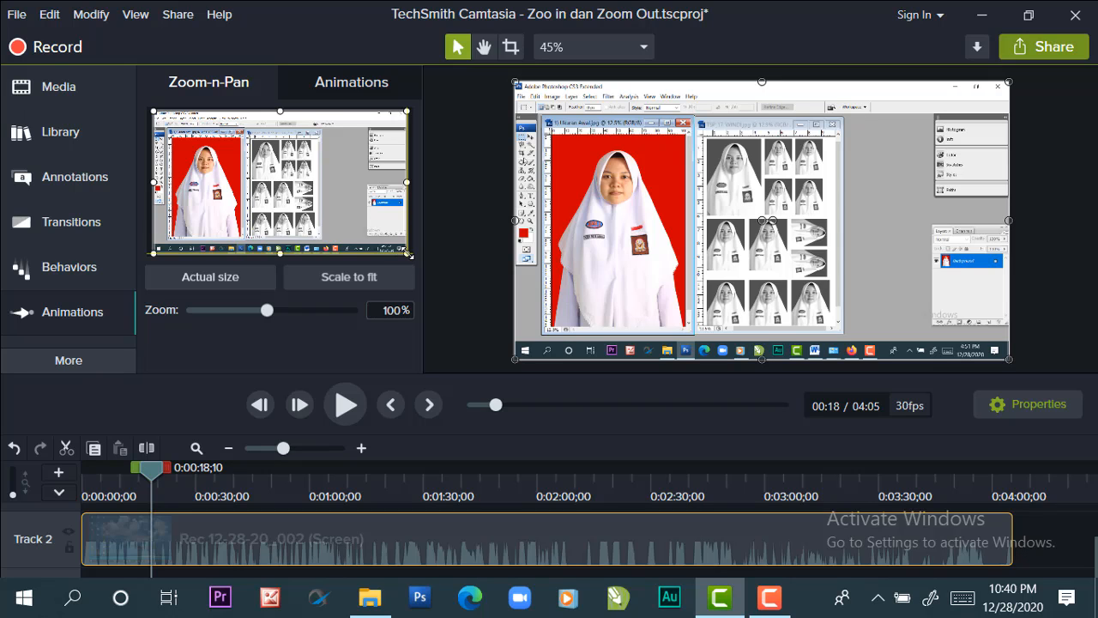
- Add a zoom-in animation at the playhead, shrinking the frame to the recording's upper-left area at 325%, and preview it
{"action": "left_click_drag", "start_coordinate": [407, 254], "coordinate": [315, 206]}
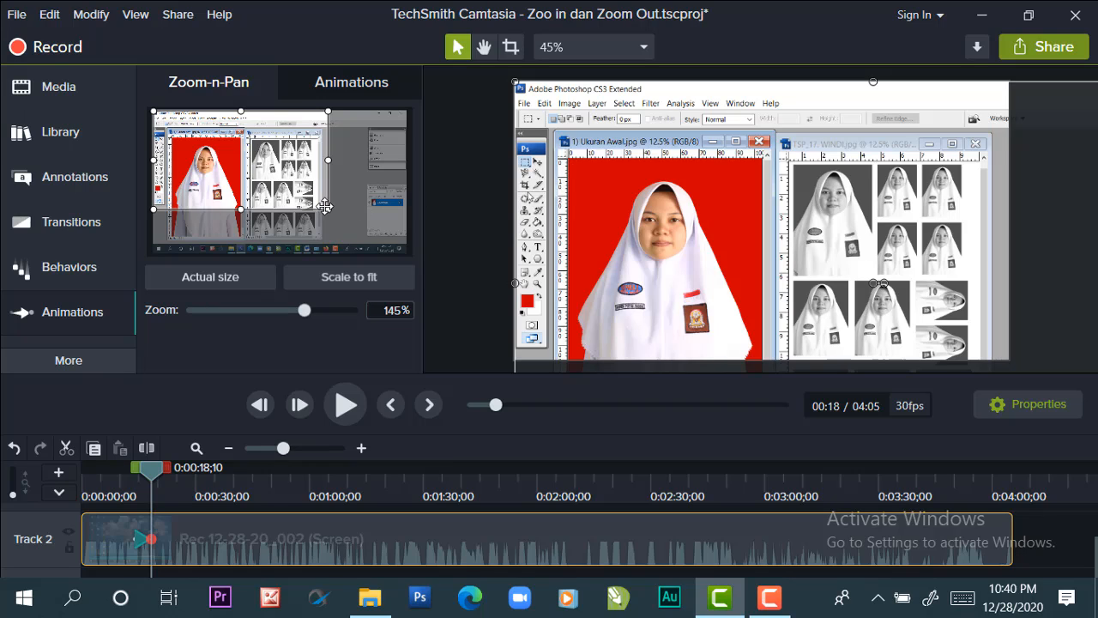
{"action": "left_click_drag", "start_coordinate": [324, 206], "coordinate": [232, 146]}
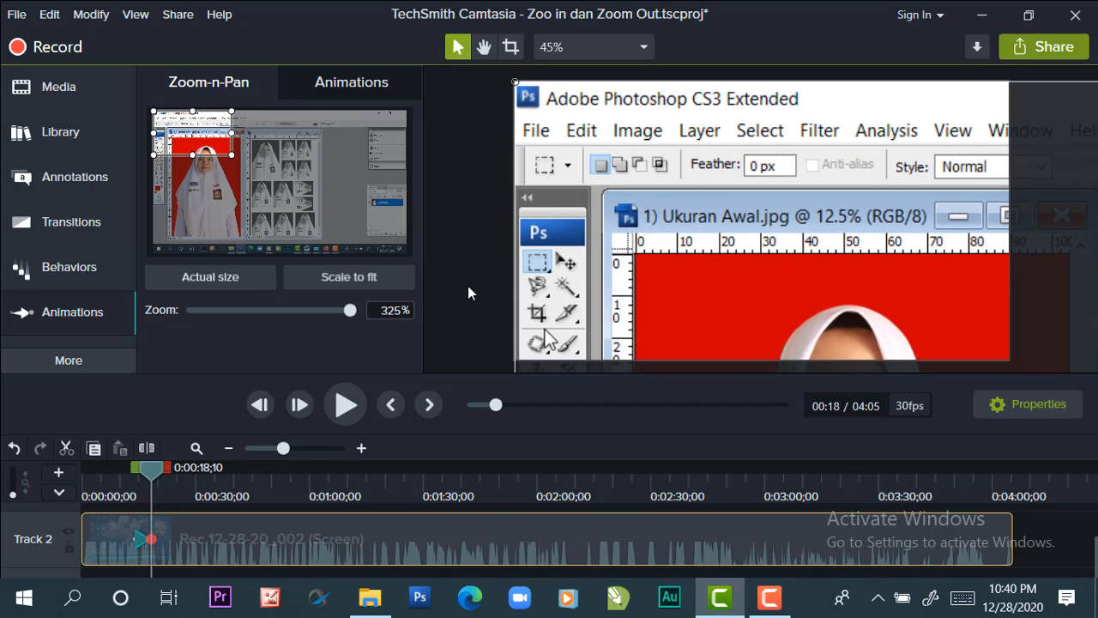
{"action": "left_click", "coordinate": [343, 404]}
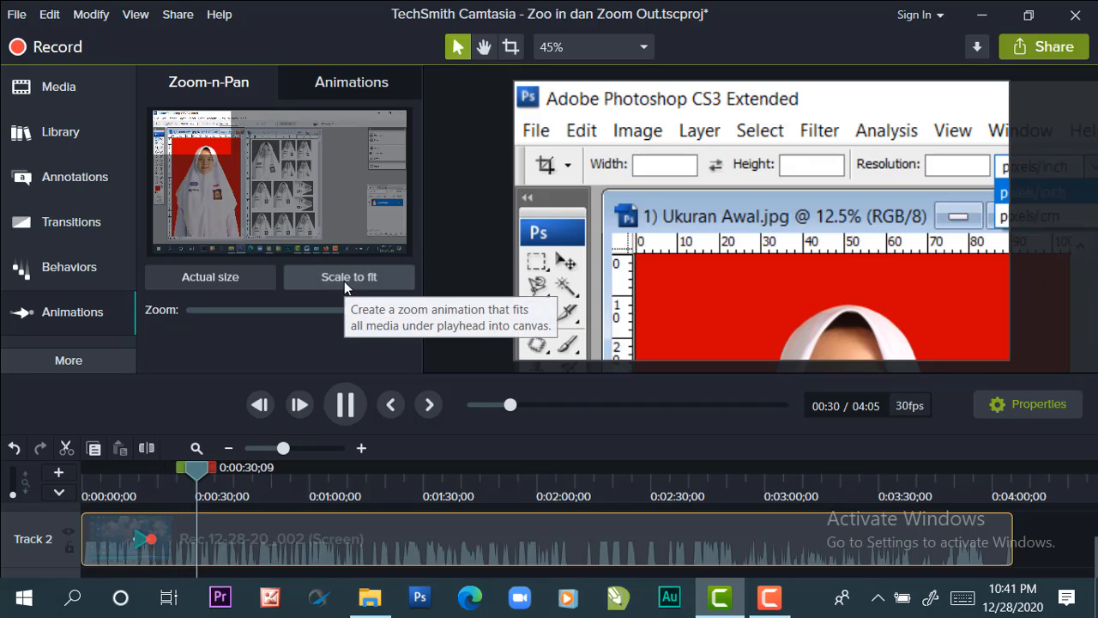
- Add a Zoom-n-Pan animation at 0:00:23;17, enlarging the frame over the recording's upper-left area to a 251% zoom
{"action": "left_click", "coordinate": [345, 409]}
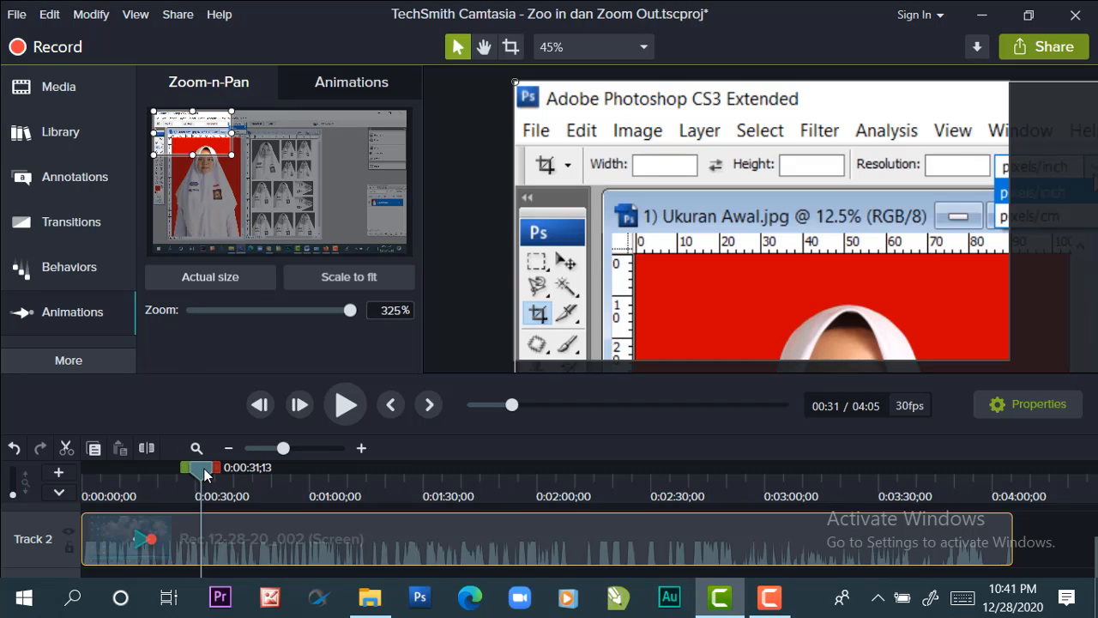
{"action": "left_click_drag", "start_coordinate": [204, 472], "coordinate": [174, 473]}
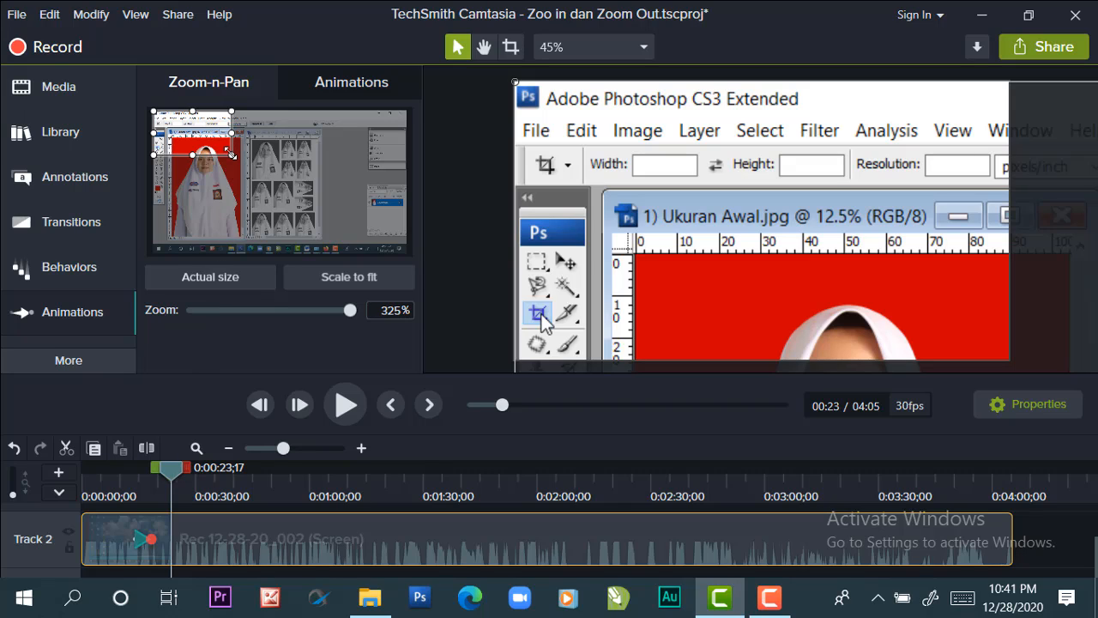
{"action": "left_click_drag", "start_coordinate": [232, 155], "coordinate": [233, 156]}
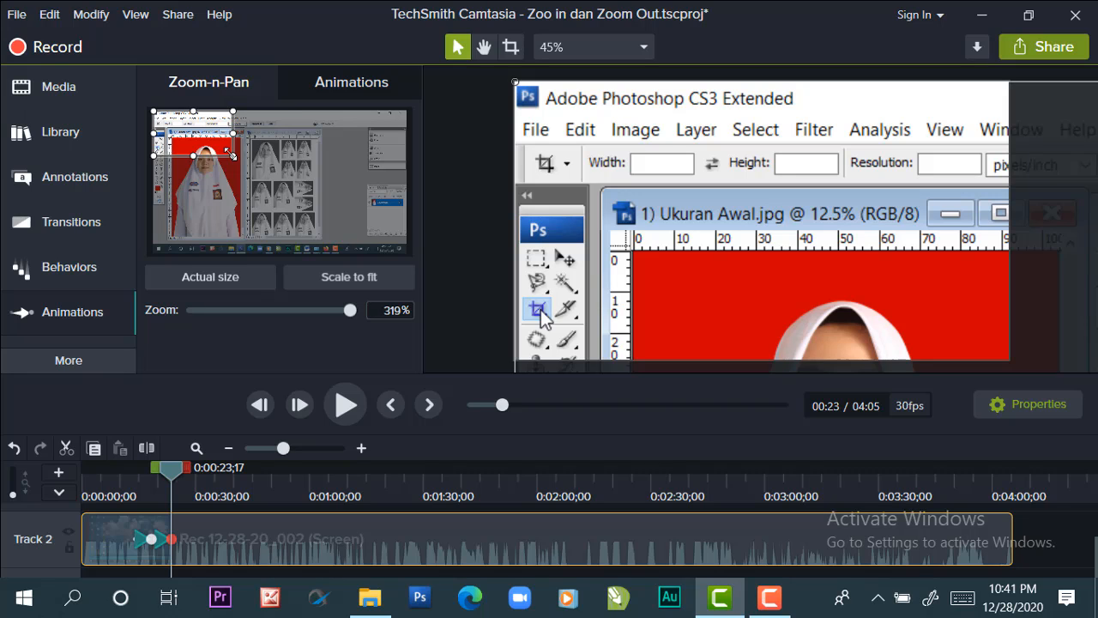
{"action": "left_click_drag", "start_coordinate": [232, 156], "coordinate": [243, 166]}
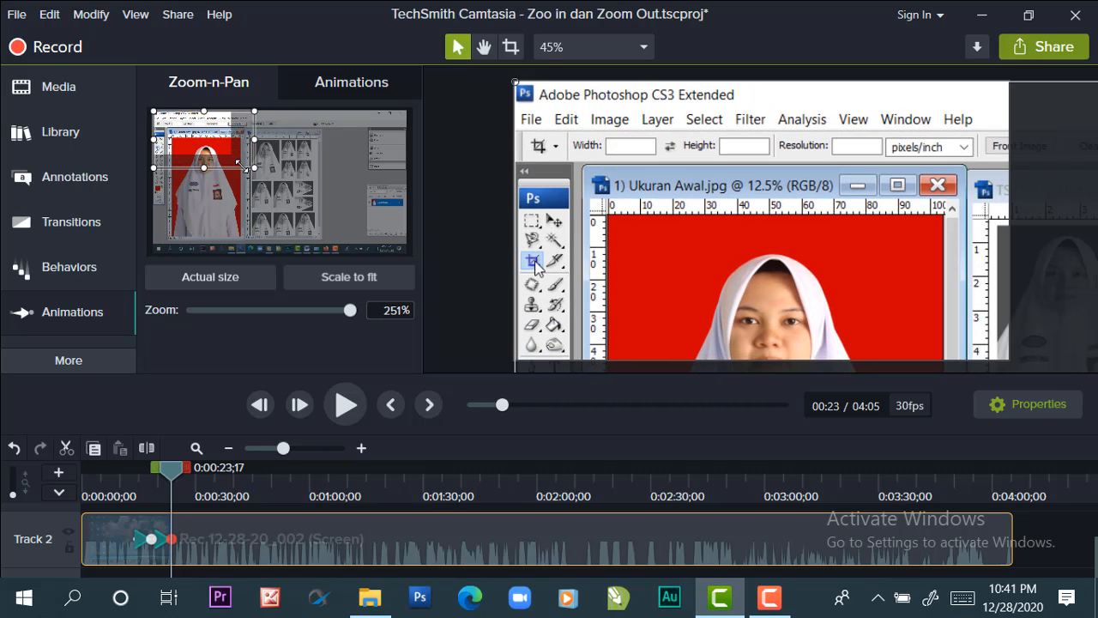
{"action": "left_click_drag", "start_coordinate": [242, 165], "coordinate": [242, 166]}
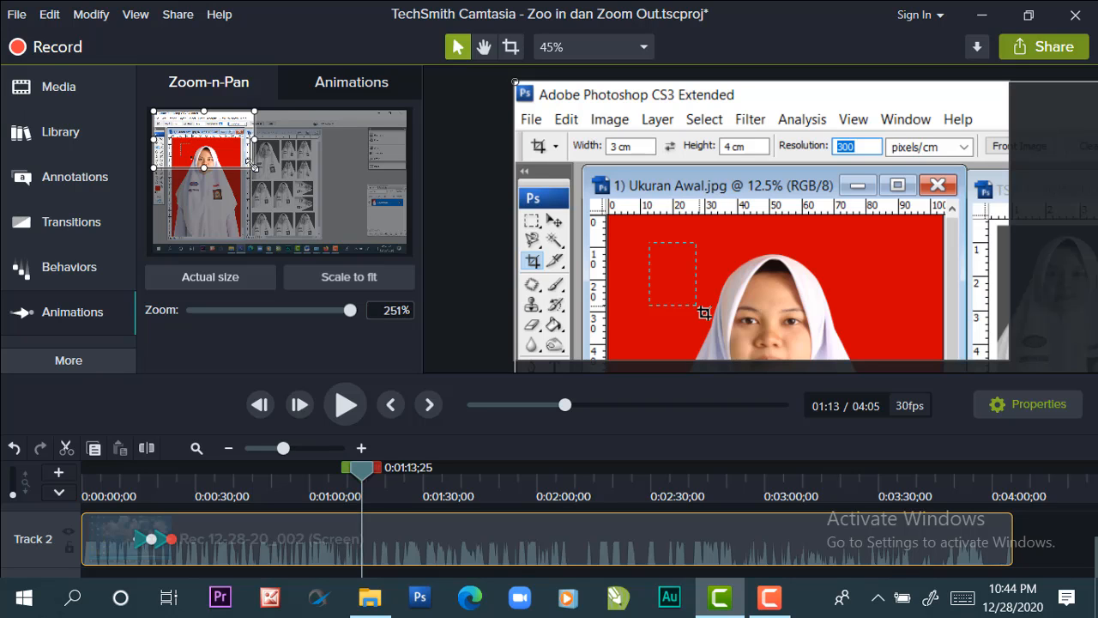
- Add a zoom-out animation at 0:01:13;25 that returns the frame to 100%, and play on to 0:01:26;08
{"action": "left_click_drag", "start_coordinate": [254, 165], "coordinate": [301, 194]}
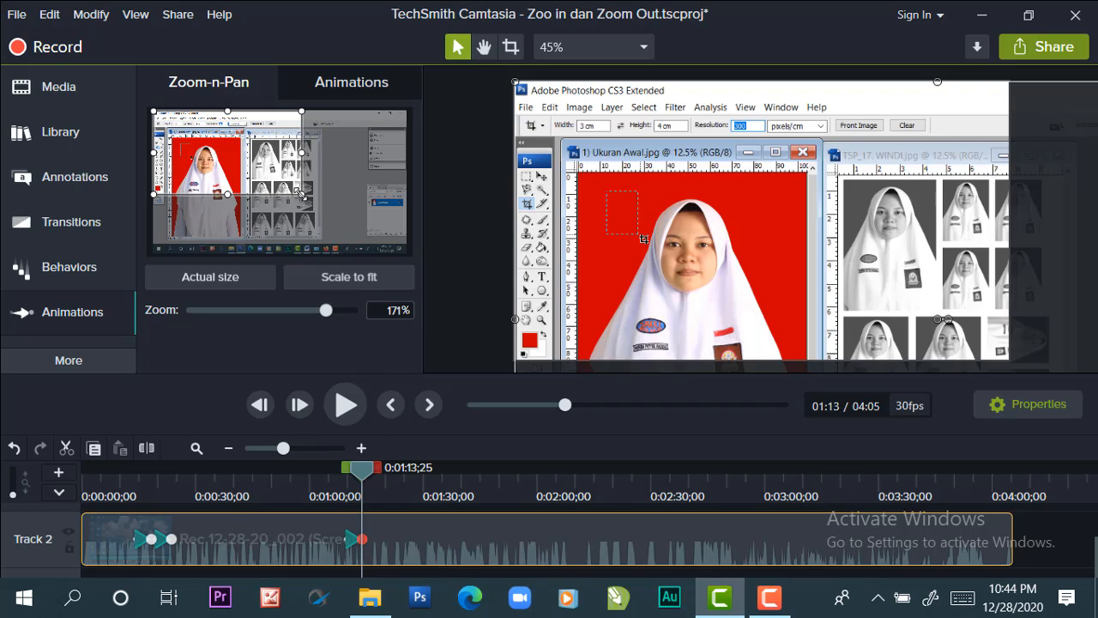
{"action": "left_click_drag", "start_coordinate": [300, 193], "coordinate": [311, 208]}
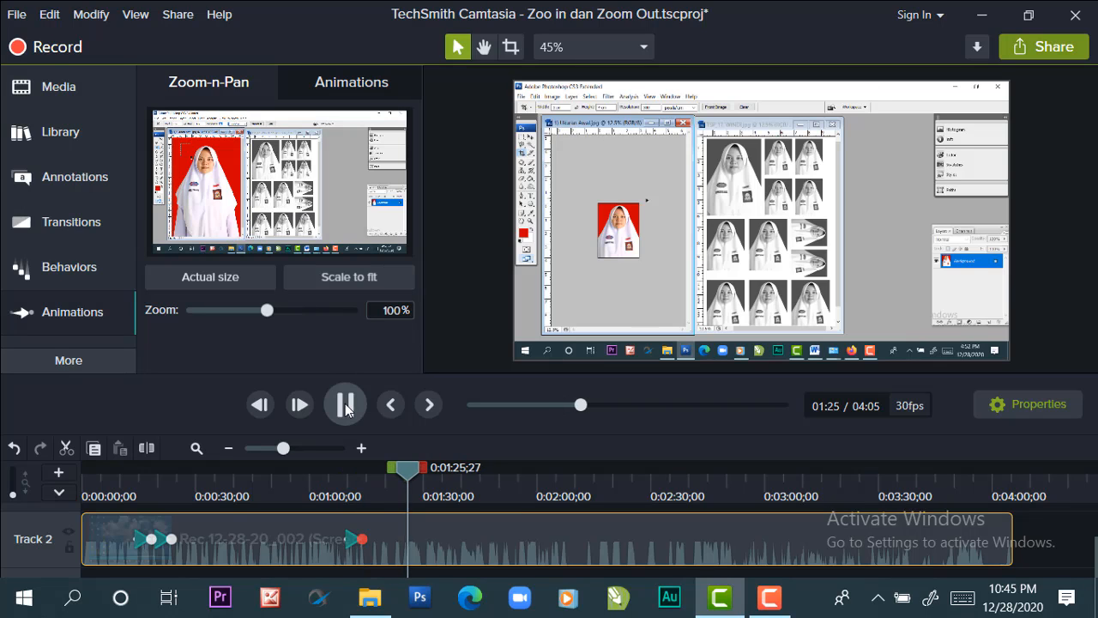
{"action": "left_click", "coordinate": [347, 405]}
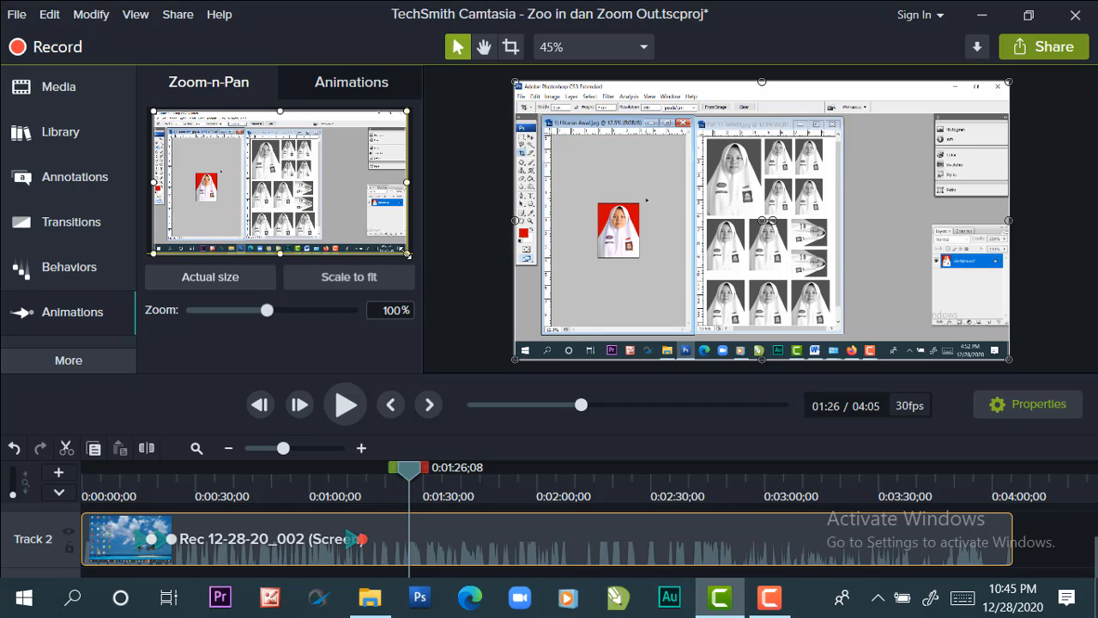
- Add a zoom-in animation at 0:01:26;08 framing the small red portrait photo at 307%, and play on to 0:01:29;29
{"action": "left_click_drag", "start_coordinate": [406, 255], "coordinate": [307, 197]}
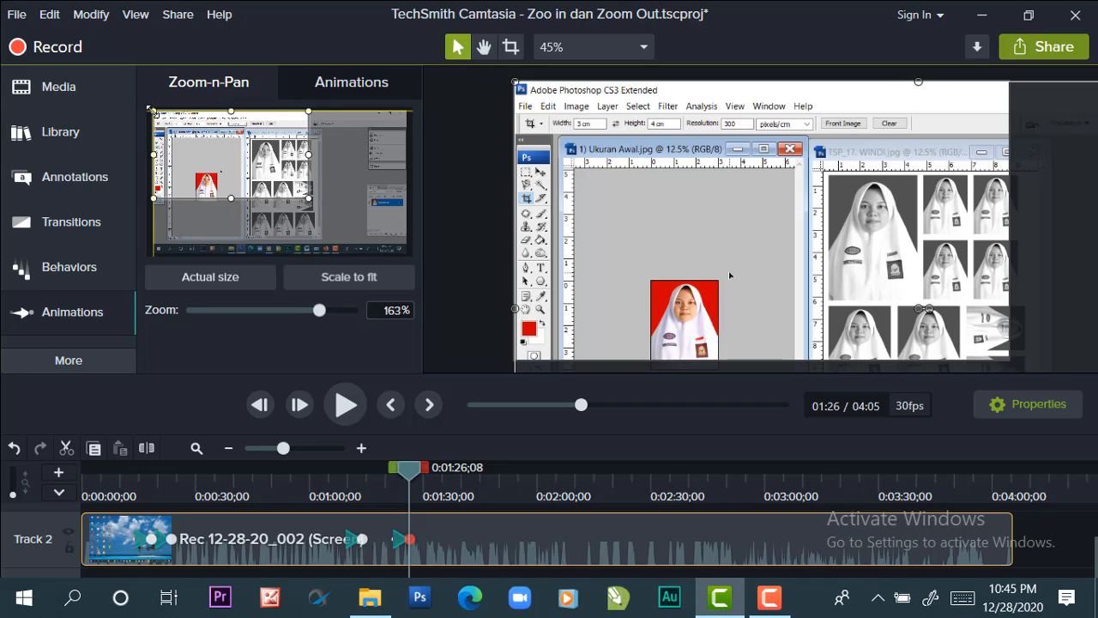
{"action": "left_click_drag", "start_coordinate": [152, 111], "coordinate": [195, 146]}
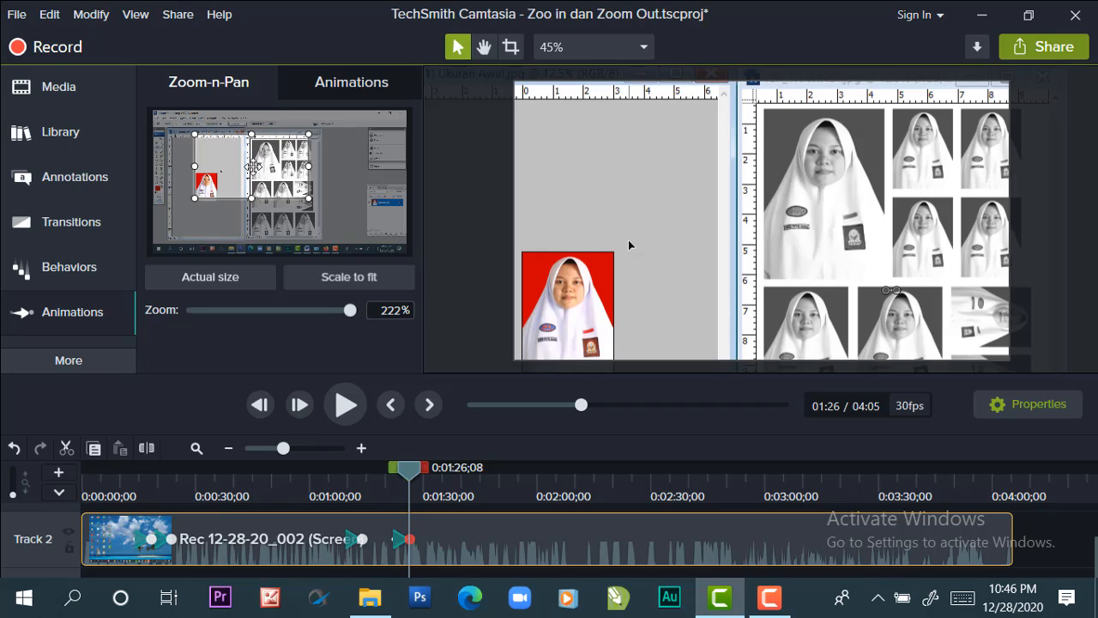
{"action": "left_click_drag", "start_coordinate": [253, 166], "coordinate": [211, 185]}
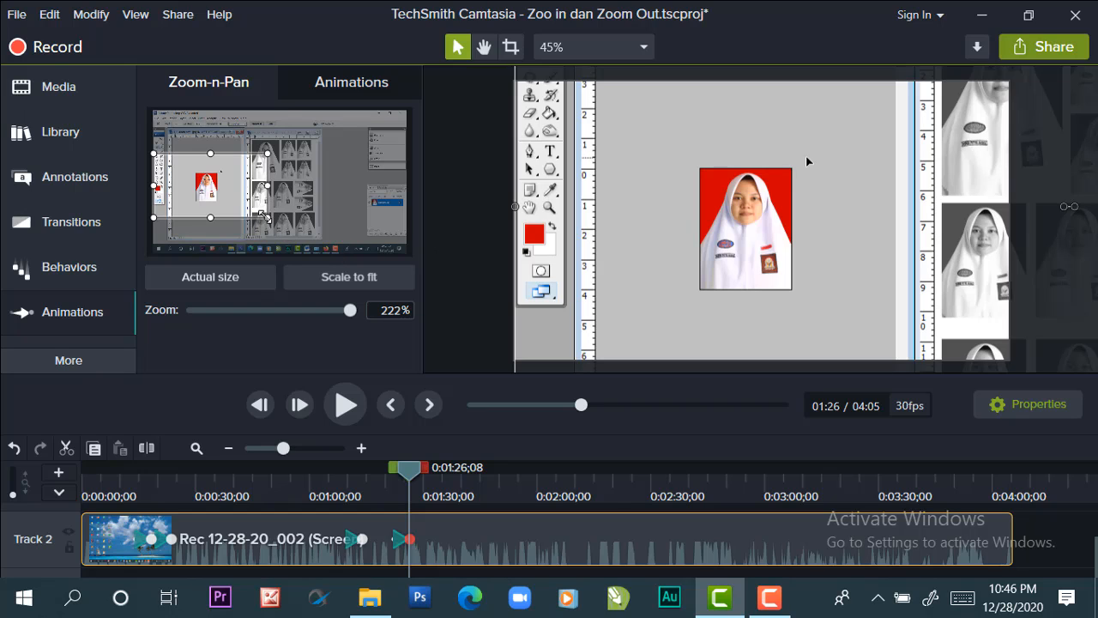
{"action": "left_click_drag", "start_coordinate": [264, 216], "coordinate": [217, 189]}
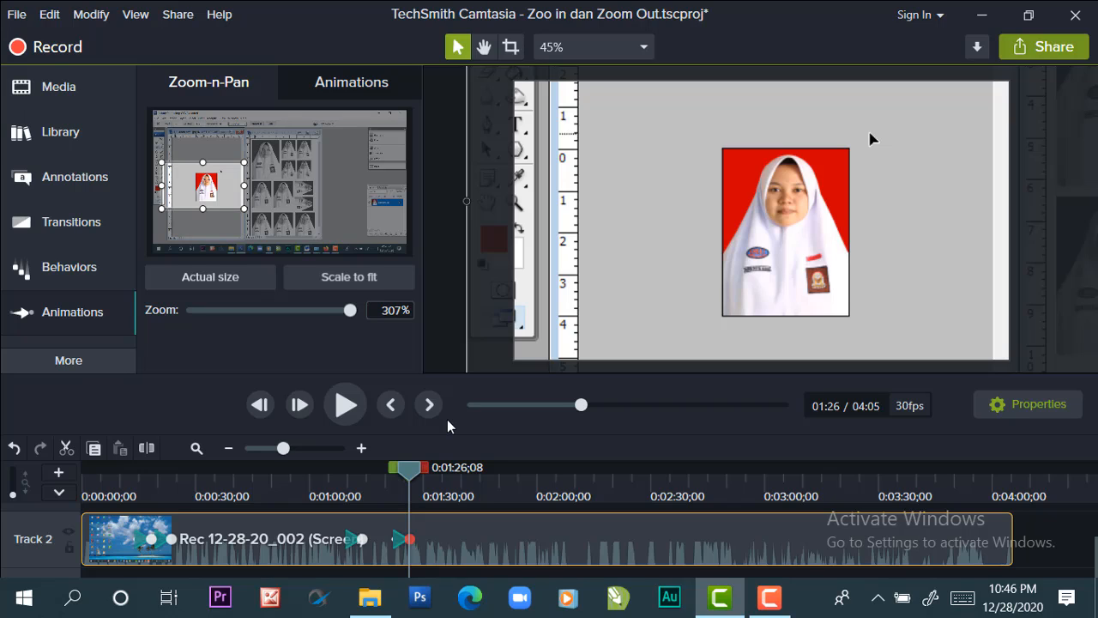
{"action": "left_click", "coordinate": [346, 405]}
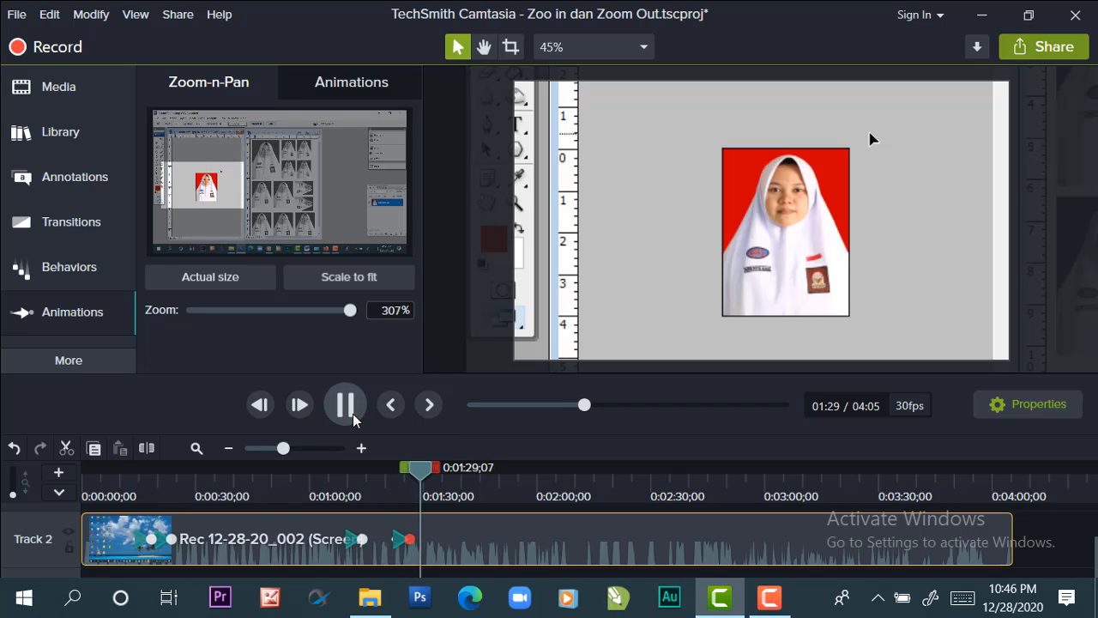
{"action": "left_click", "coordinate": [354, 418]}
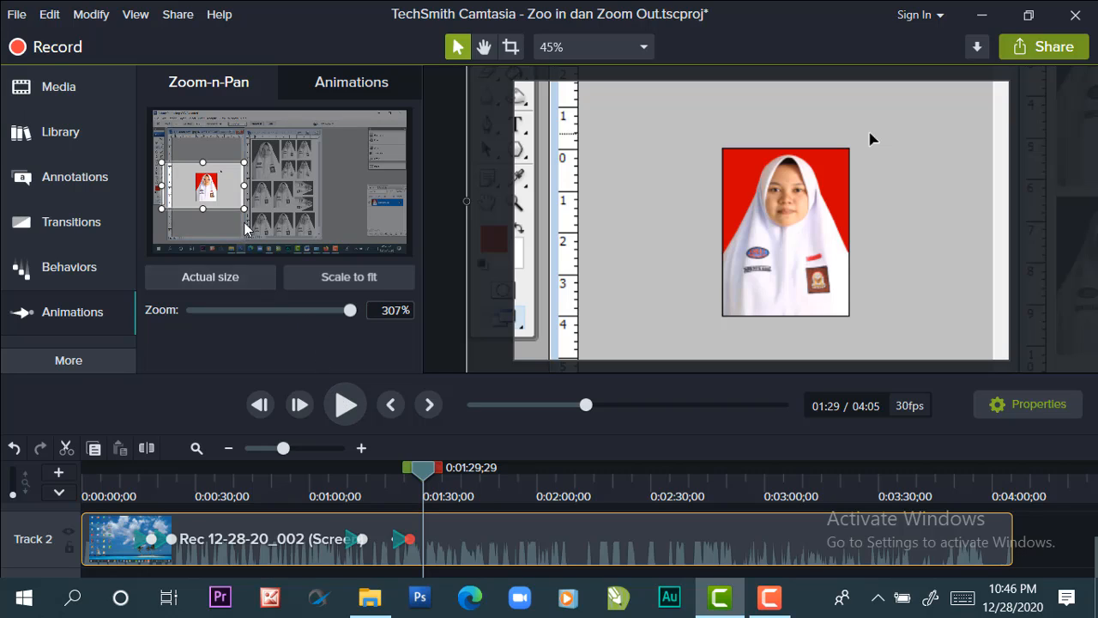
- Add a zoom-out animation at 0:01:29;29 that scales the recording to fit the canvas, and preview it briefly
{"action": "left_click_drag", "start_coordinate": [243, 207], "coordinate": [259, 216]}
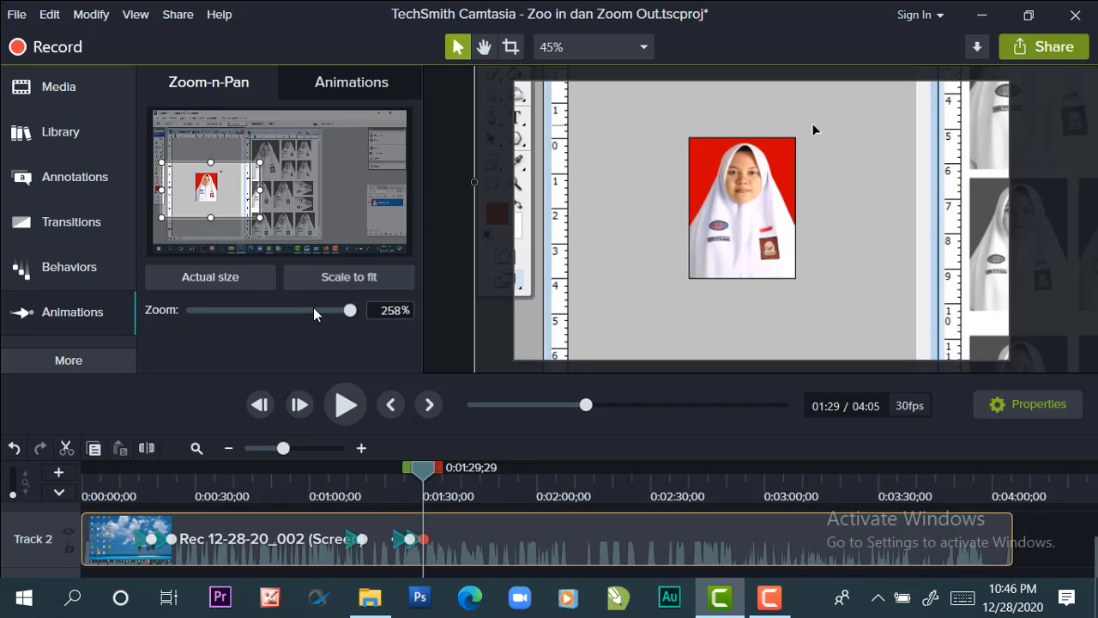
{"action": "left_click", "coordinate": [391, 287]}
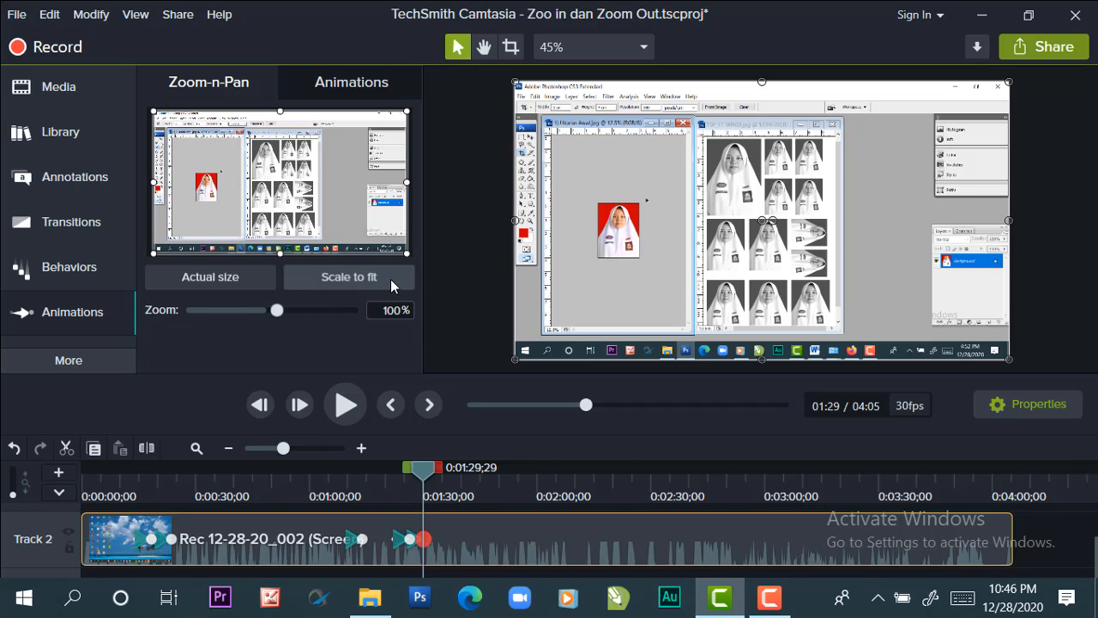
{"action": "left_click", "coordinate": [347, 408]}
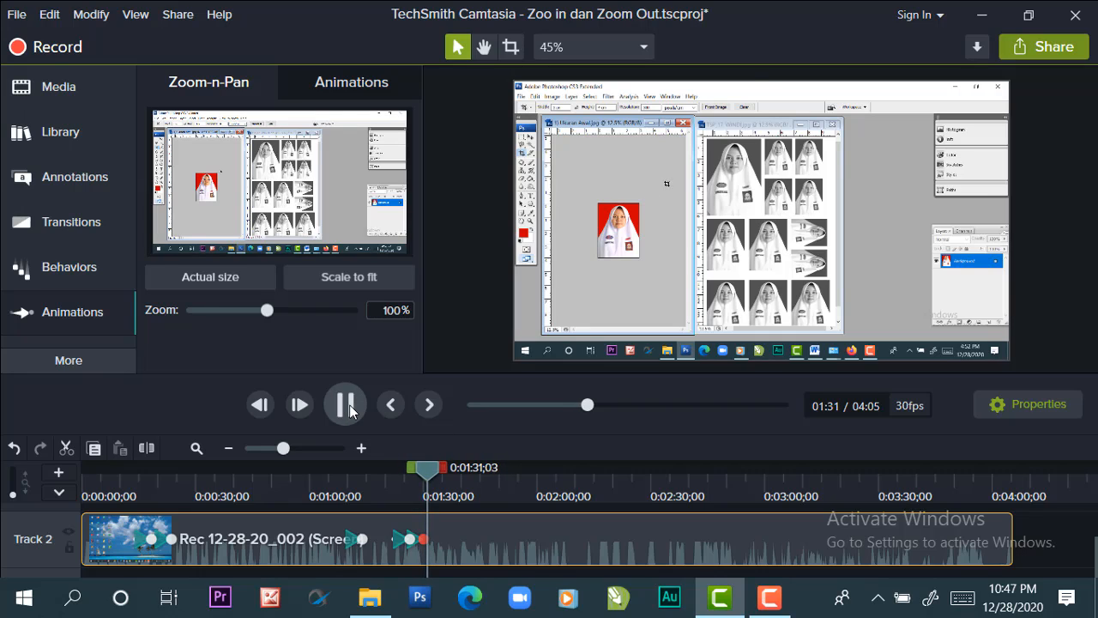
{"action": "key", "text": "space"}
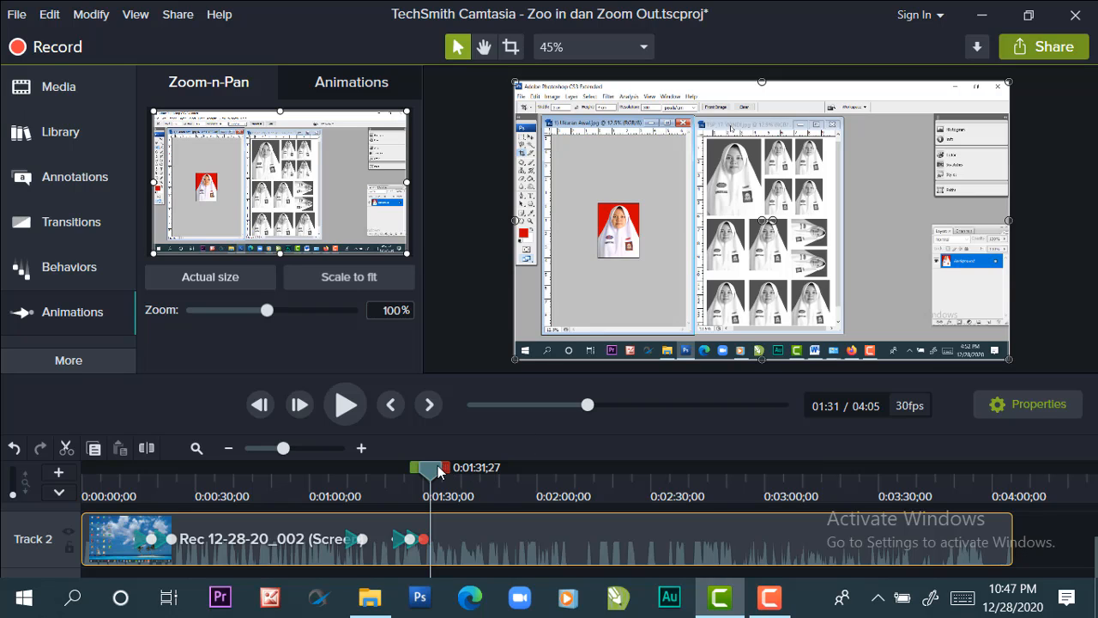
- Play the recording from the beginning to past 0:01:30 to review the zoom animations
{"action": "left_click_drag", "start_coordinate": [439, 471], "coordinate": [69, 471]}
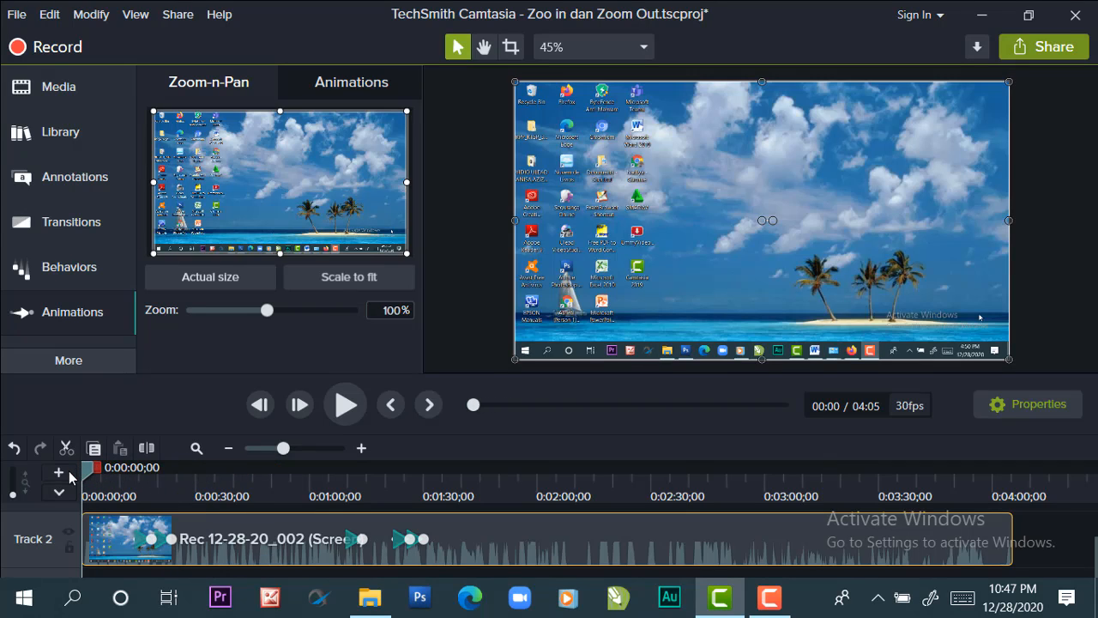
{"action": "left_click", "coordinate": [347, 413]}
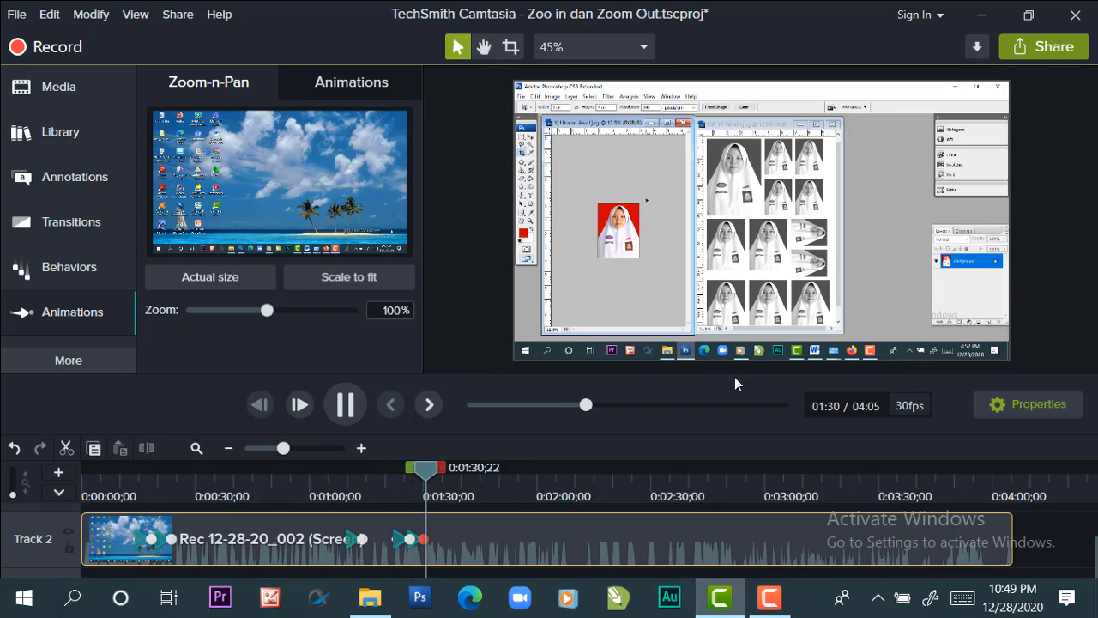
{"action": "left_click", "coordinate": [349, 412]}
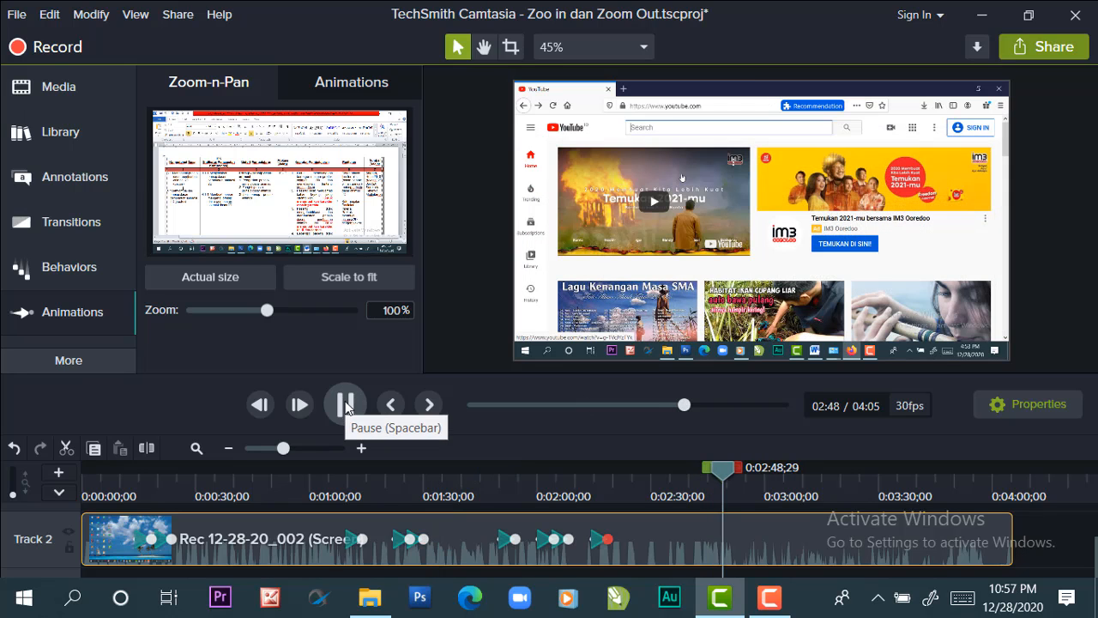
- Play on to 0:03:12;09 and add a zoom-in animation there on the YouTube page's upper-left area at 273%
{"action": "left_click", "coordinate": [346, 405]}
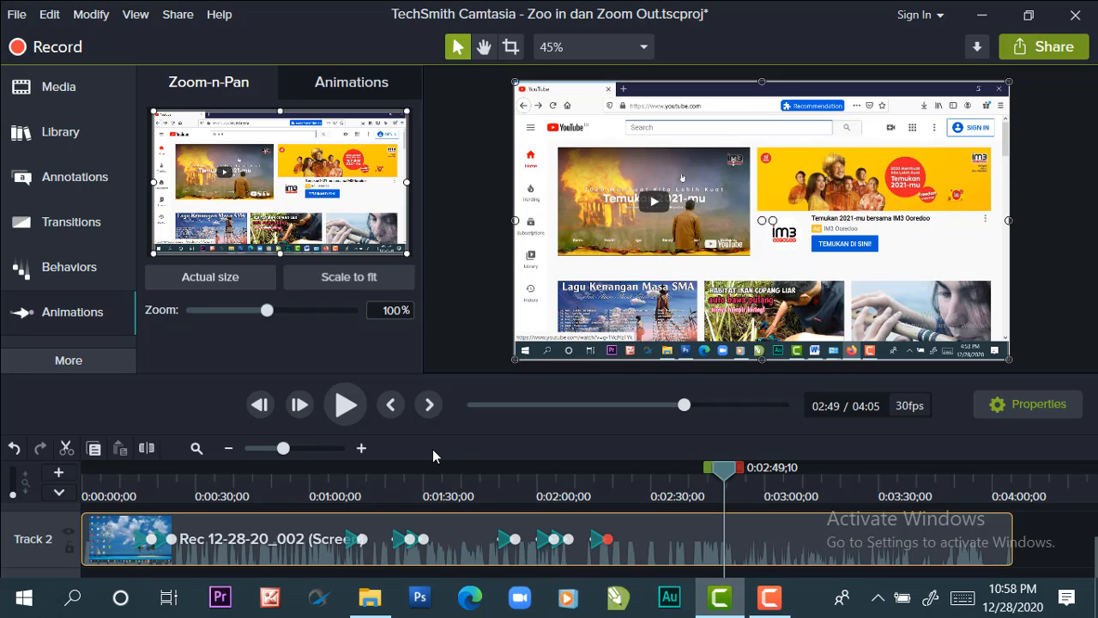
{"action": "left_click", "coordinate": [344, 405]}
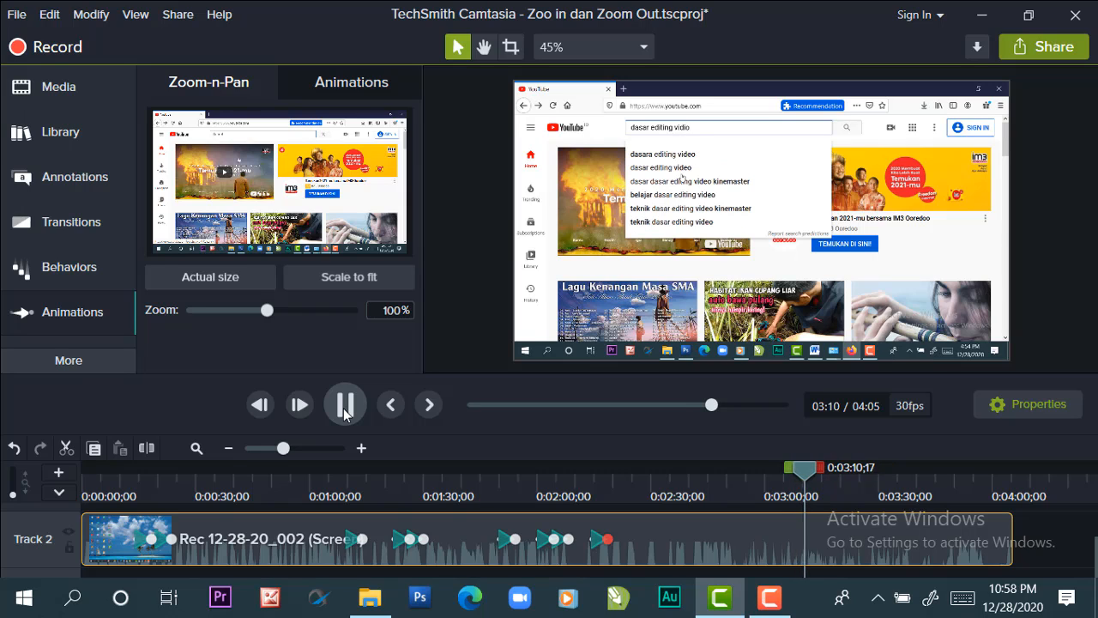
{"action": "left_click", "coordinate": [344, 406]}
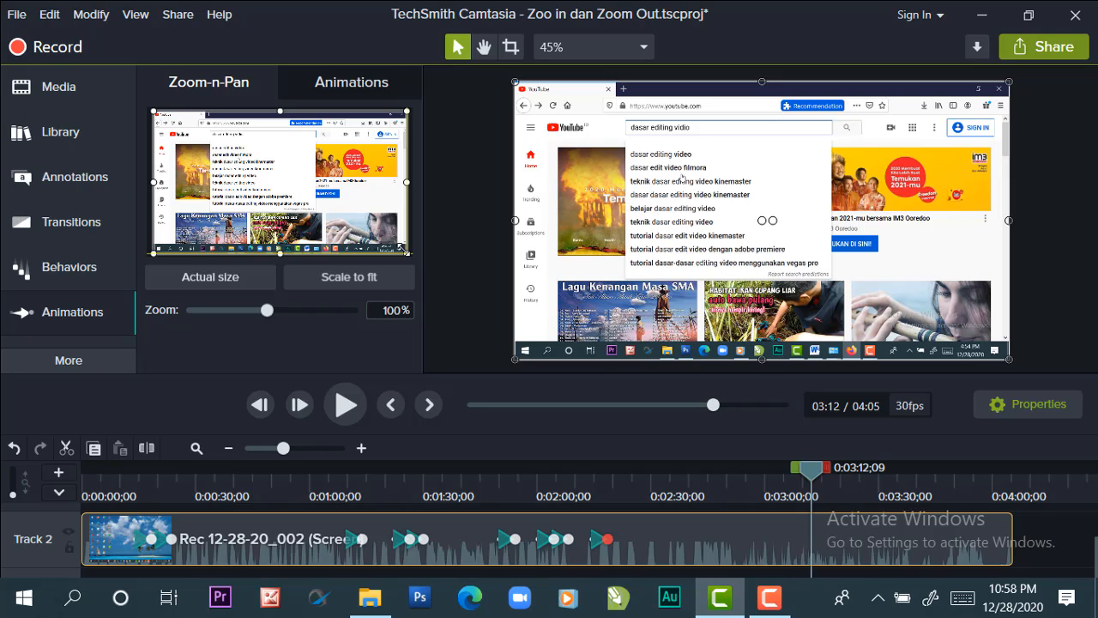
{"action": "left_click_drag", "start_coordinate": [403, 249], "coordinate": [368, 231]}
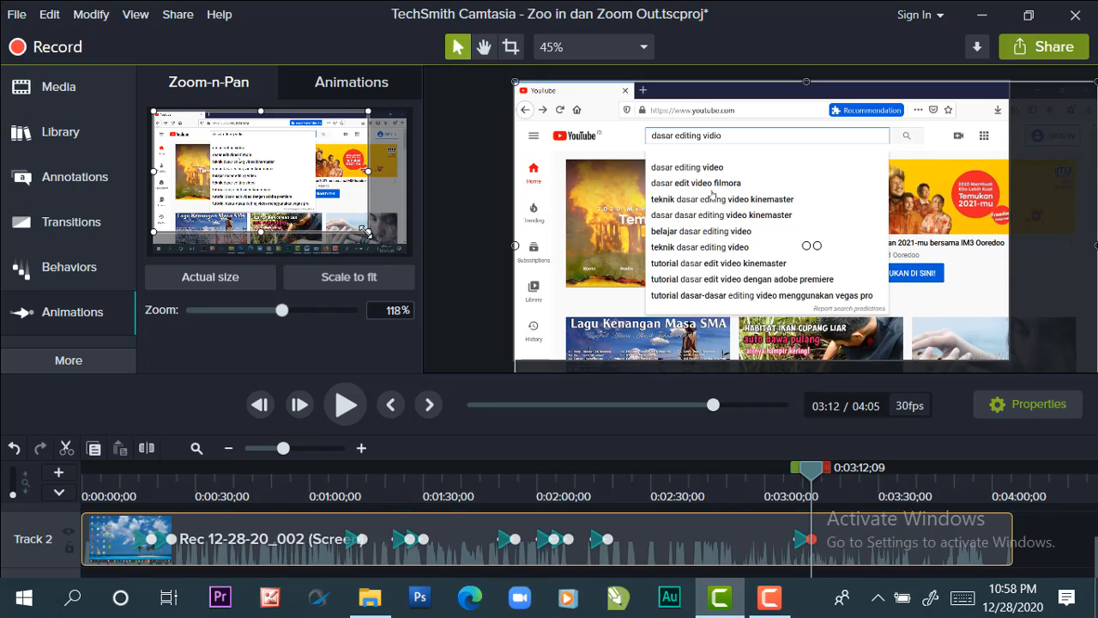
{"action": "left_click_drag", "start_coordinate": [367, 232], "coordinate": [348, 222]}
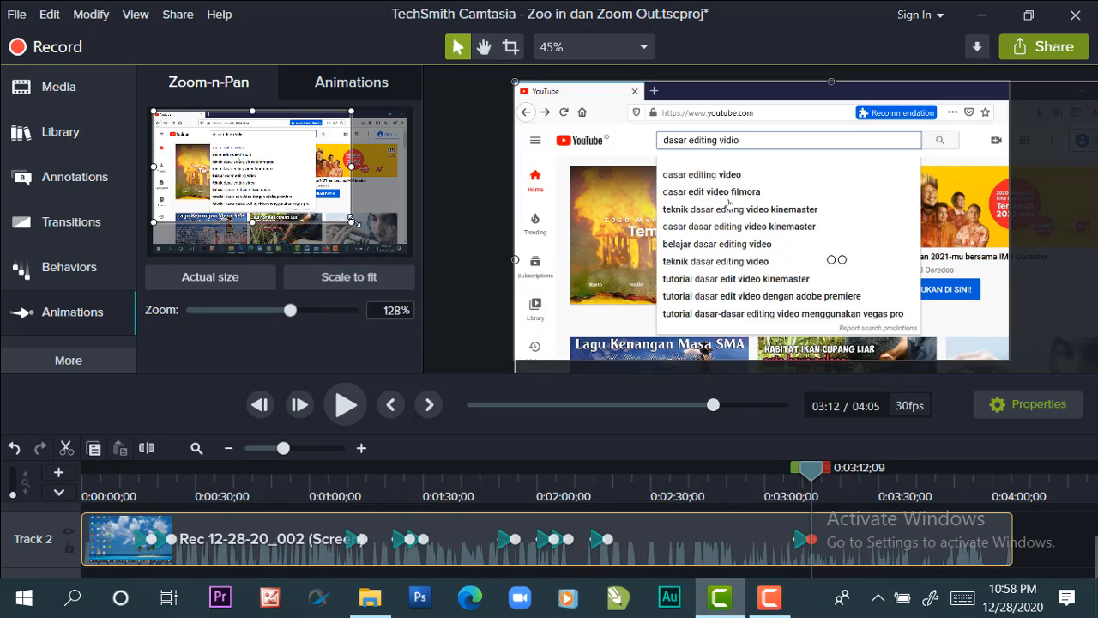
{"action": "left_click_drag", "start_coordinate": [352, 222], "coordinate": [340, 214]}
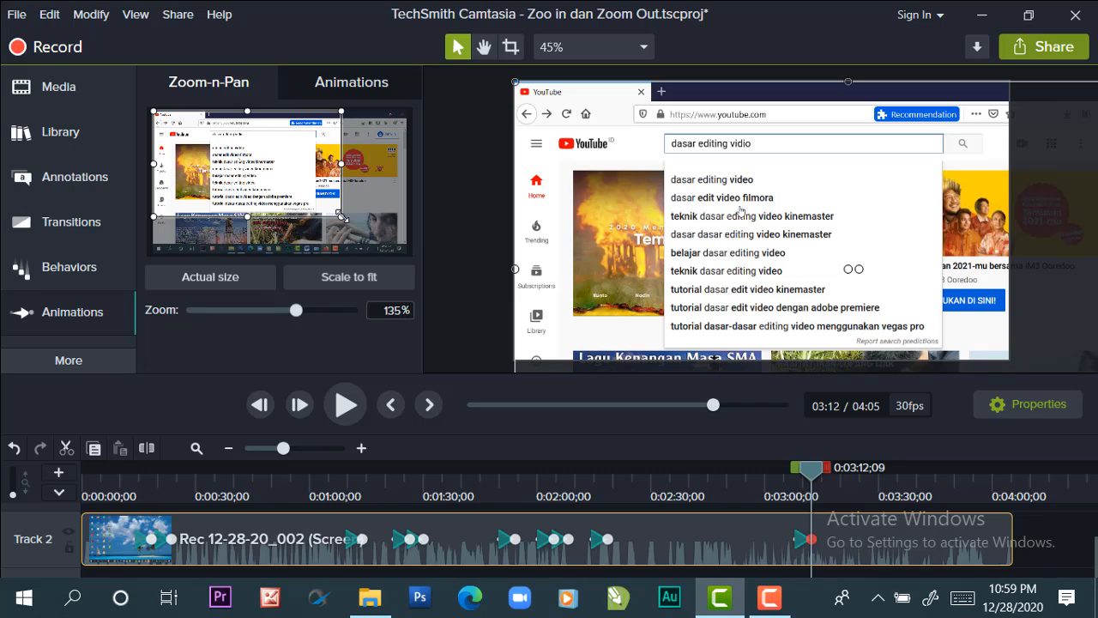
{"action": "left_click_drag", "start_coordinate": [342, 216], "coordinate": [246, 140]}
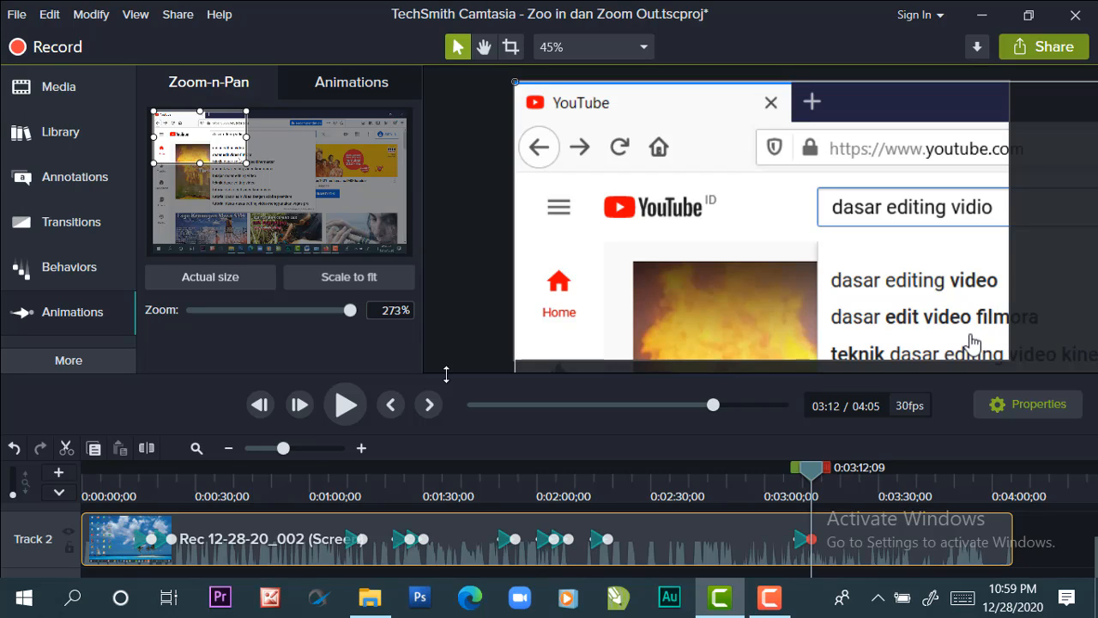
- Play on to 0:03:15;15 and add an animation panning to the YouTube search box, with the frame shrunk to a 335% zoom
{"action": "left_click", "coordinate": [345, 405]}
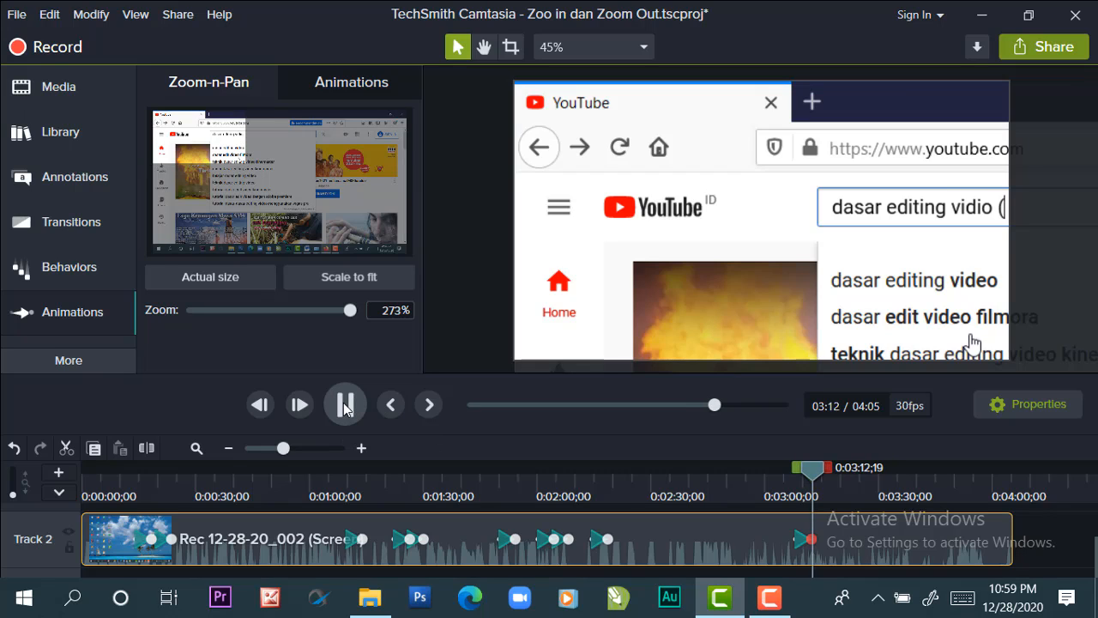
{"action": "left_click", "coordinate": [346, 407]}
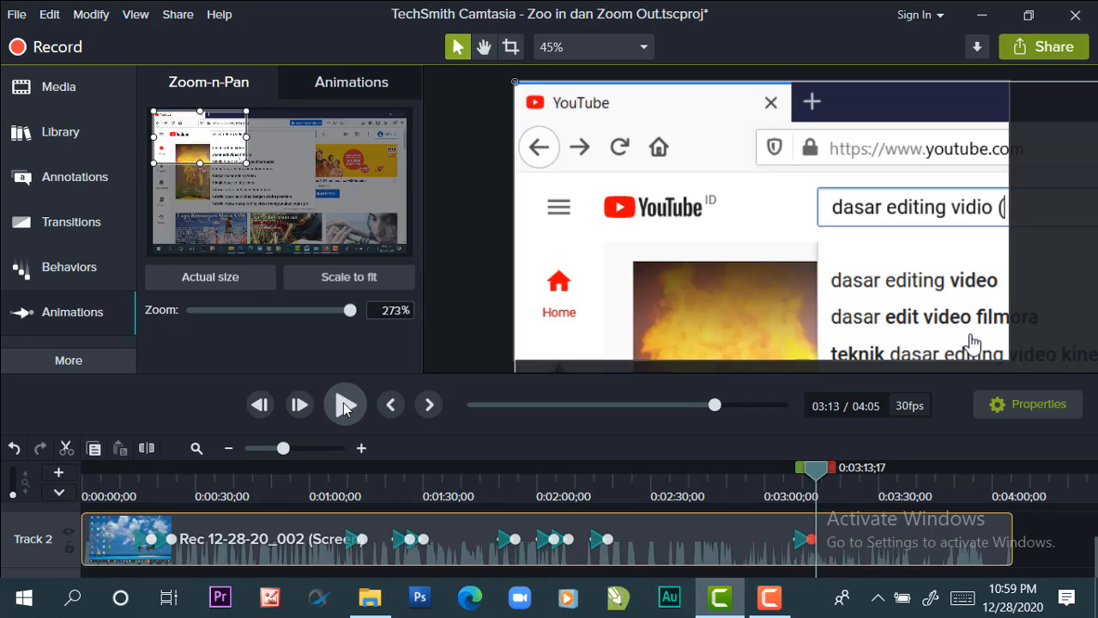
{"action": "left_click", "coordinate": [346, 407]}
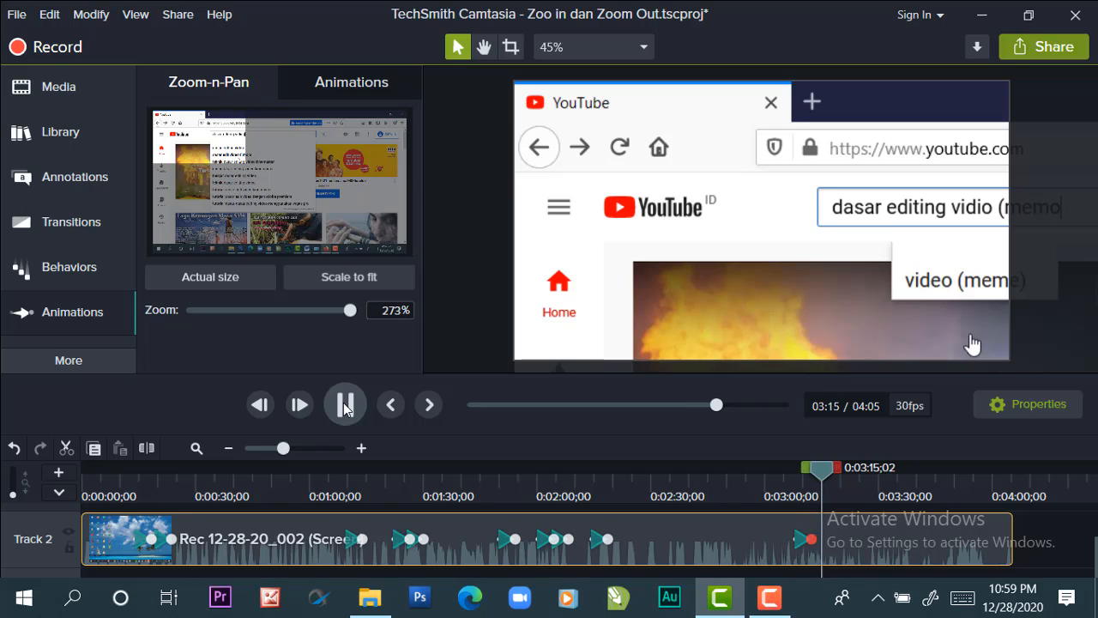
{"action": "left_click", "coordinate": [343, 409]}
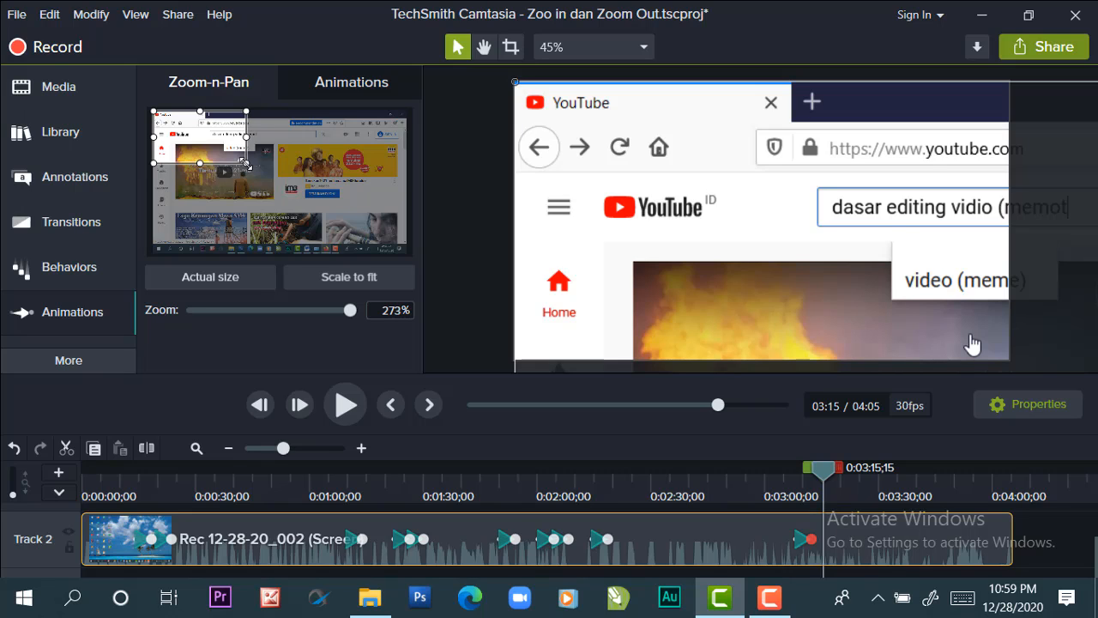
{"action": "left_click_drag", "start_coordinate": [247, 163], "coordinate": [259, 171]}
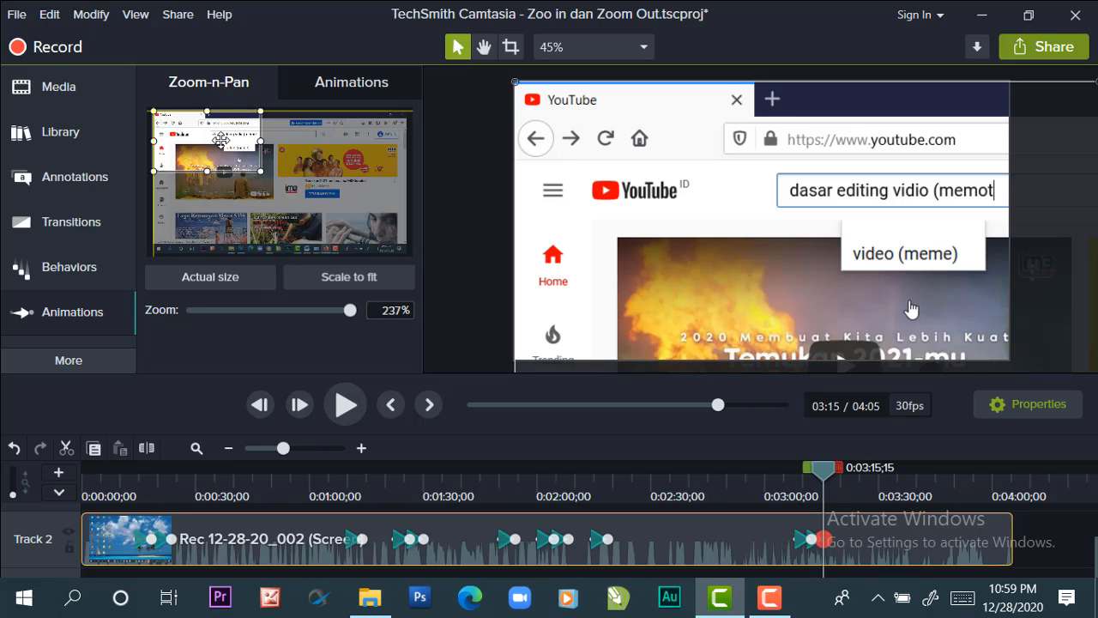
{"action": "left_click_drag", "start_coordinate": [222, 140], "coordinate": [271, 140]}
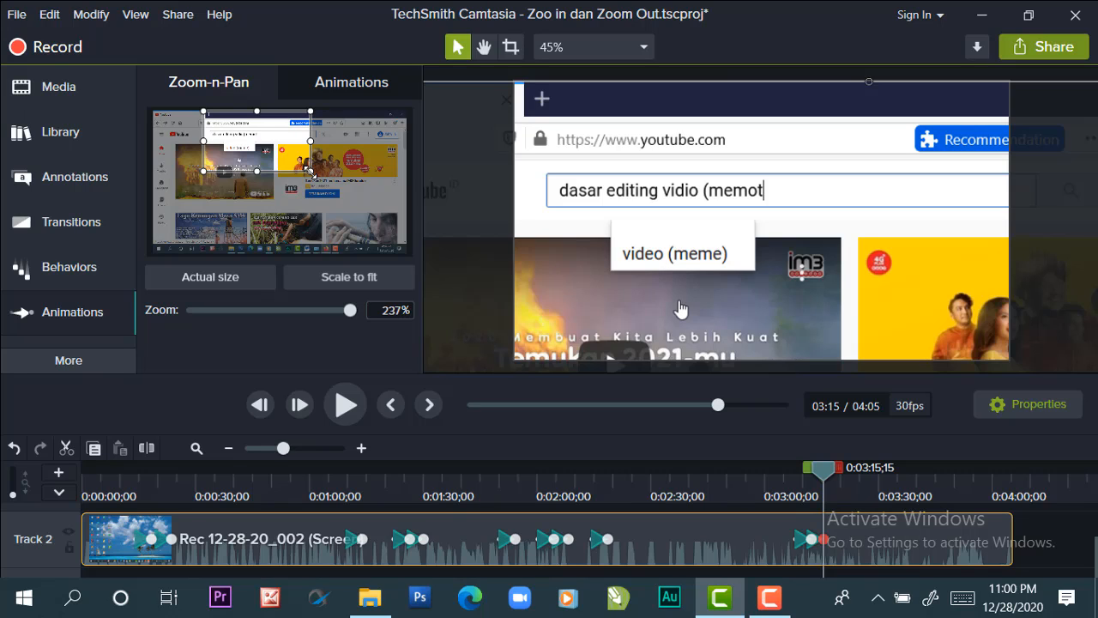
{"action": "left_click_drag", "start_coordinate": [311, 173], "coordinate": [279, 154]}
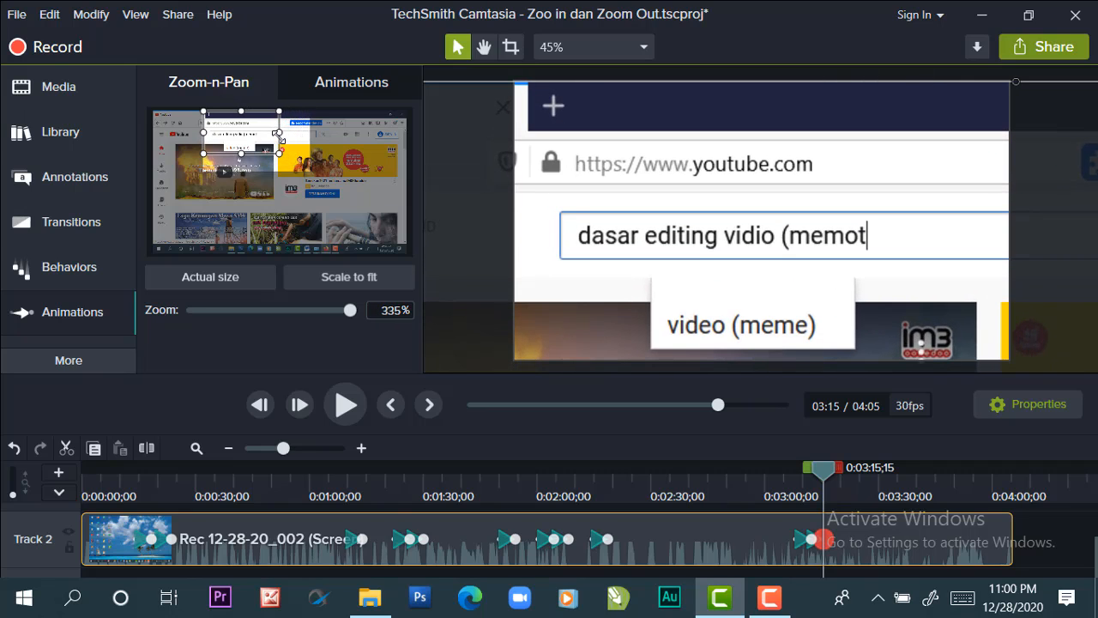
- Play on to 0:03:24;08 and add a zoom-out animation there, enlarging the frame around the YouTube search box to a 277% zoom
{"action": "left_click", "coordinate": [348, 404]}
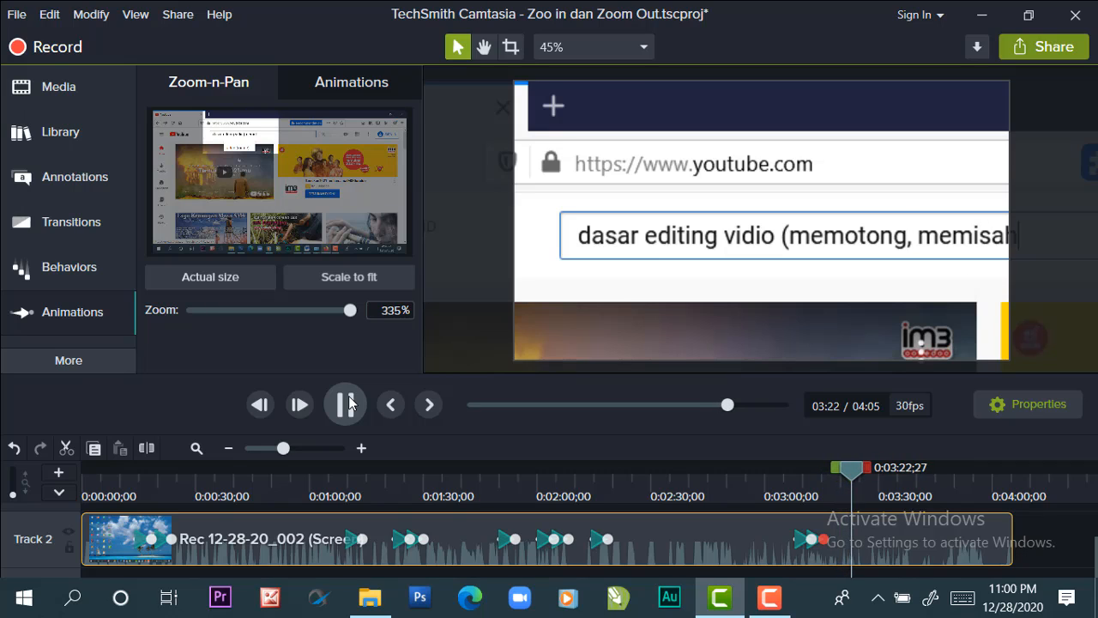
{"action": "left_click", "coordinate": [347, 405]}
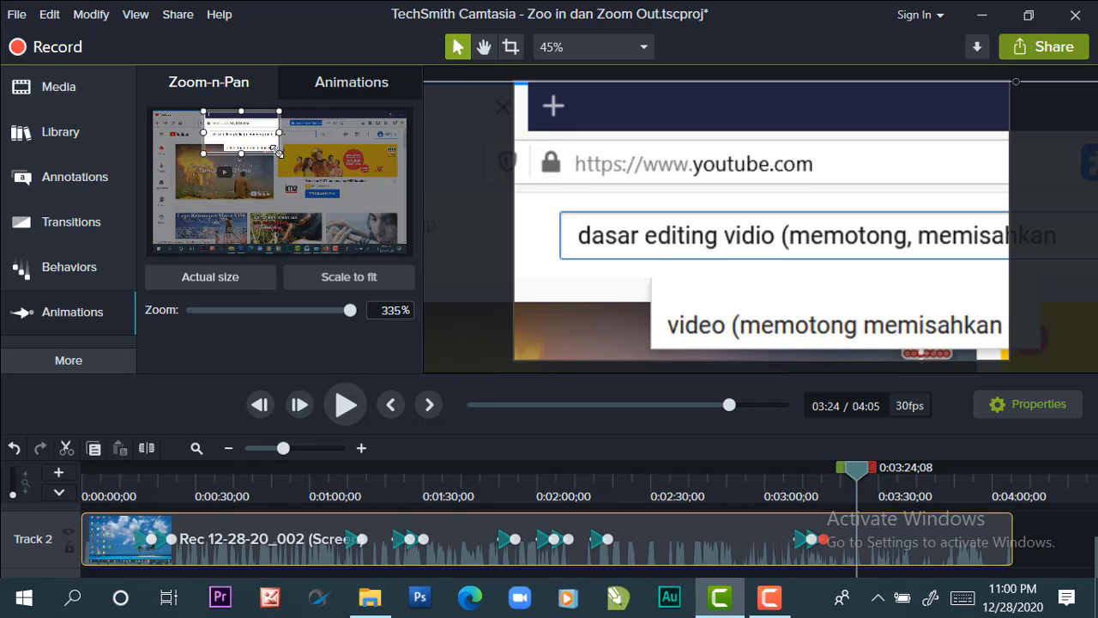
{"action": "left_click_drag", "start_coordinate": [278, 151], "coordinate": [295, 162]}
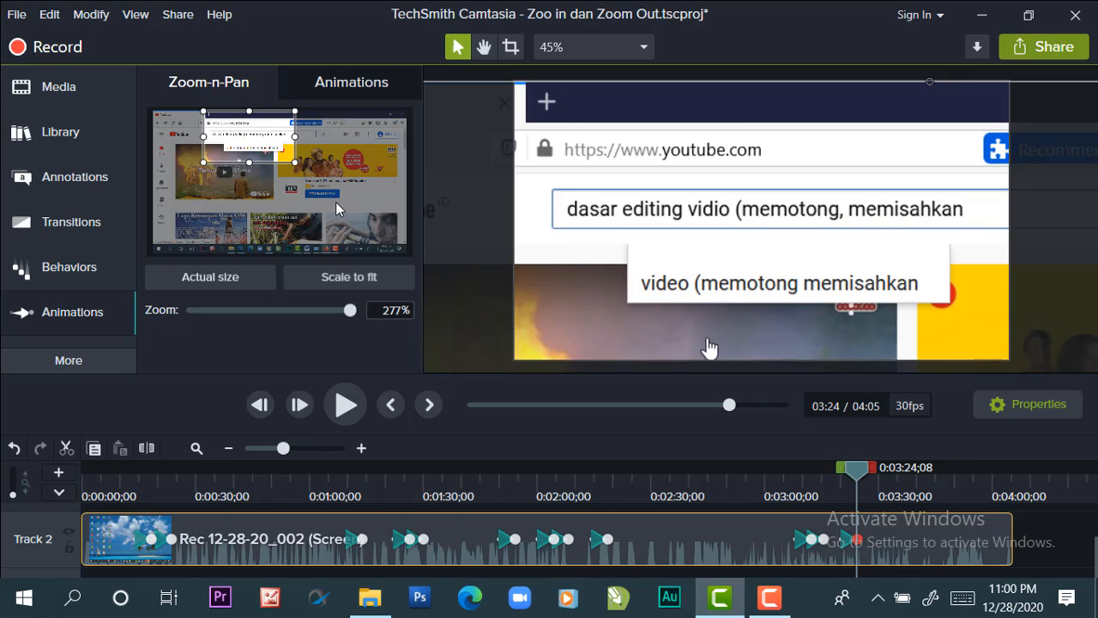
- Play on to 0:03:30;01 and add another slight zoom-out animation there, widening the frame around the search box to a 216% zoom
{"action": "left_click", "coordinate": [345, 405]}
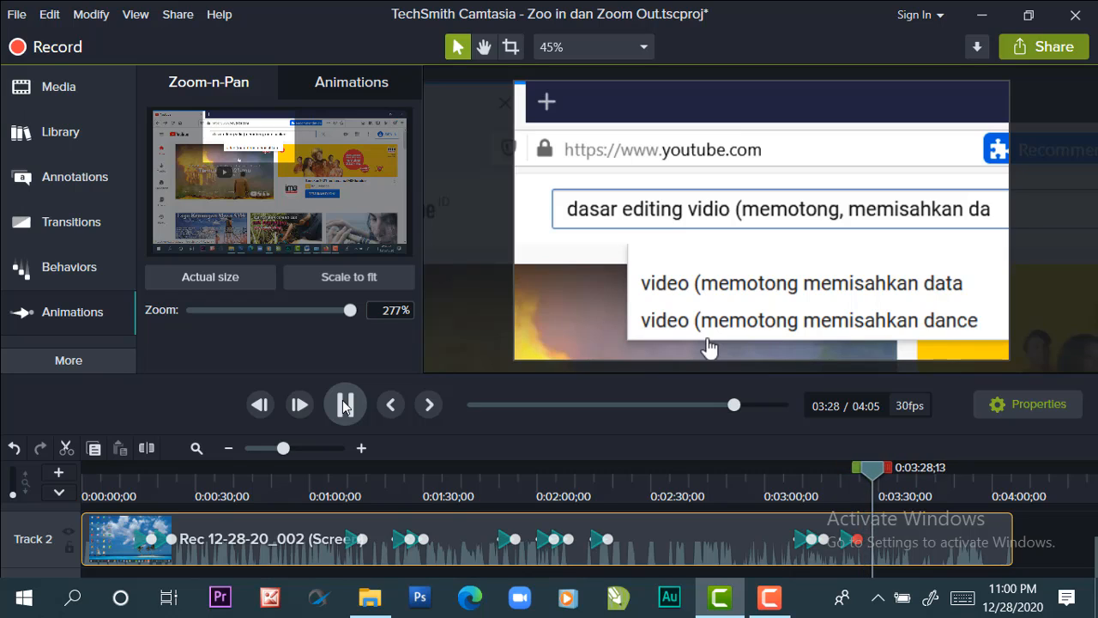
{"action": "left_click", "coordinate": [345, 405]}
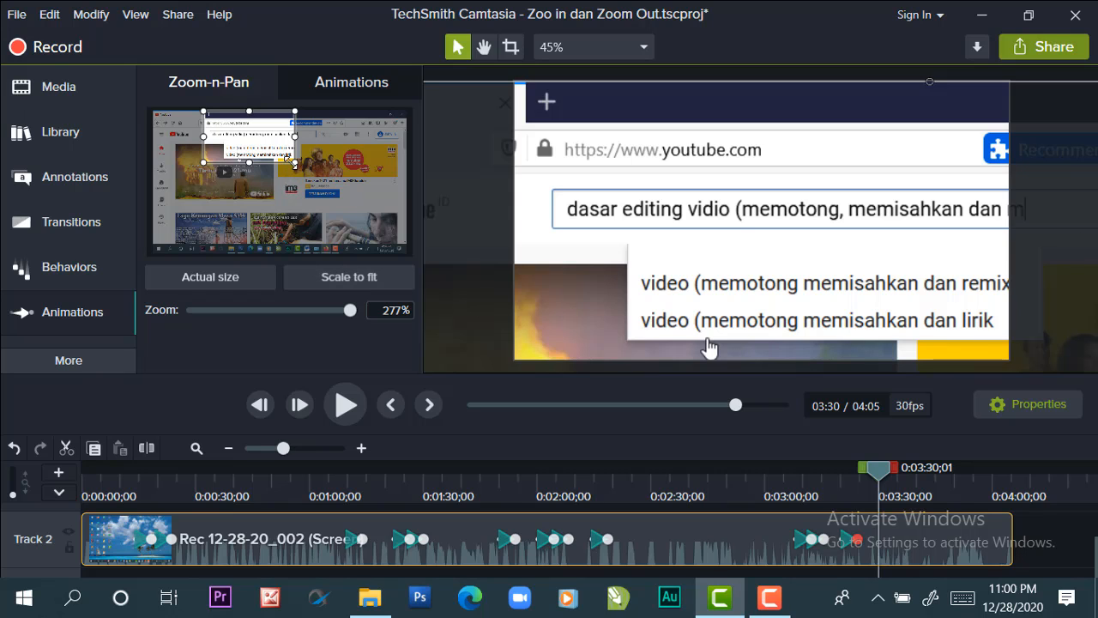
{"action": "left_click_drag", "start_coordinate": [296, 162], "coordinate": [305, 172]}
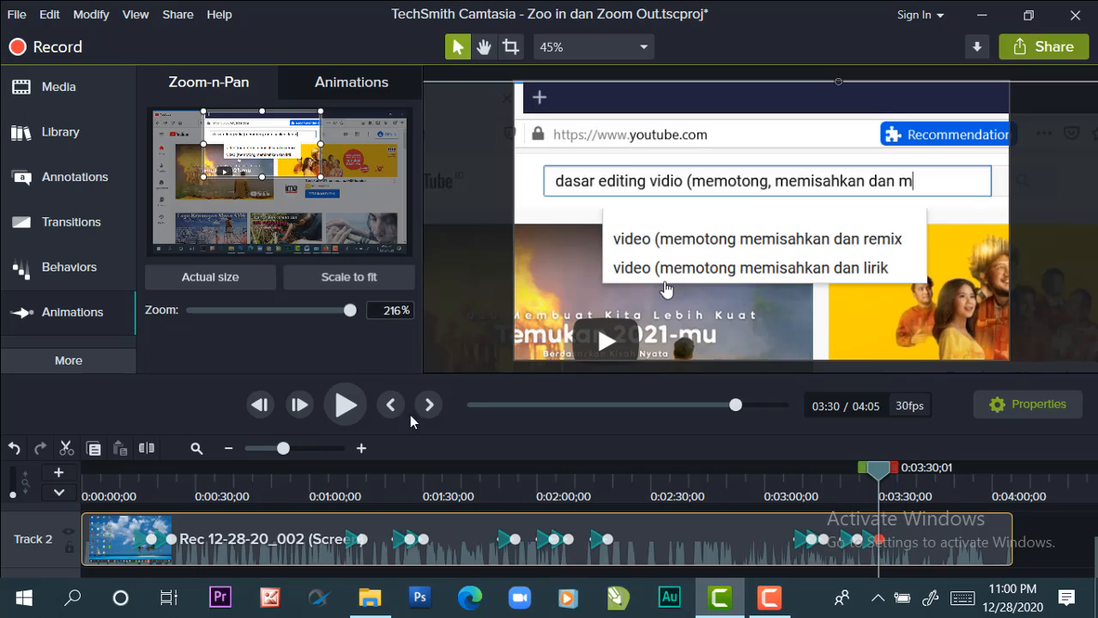
- Play on to 0:03:47;24 and add a zoom-out animation there that scales the recording to fit the canvas
{"action": "left_click", "coordinate": [346, 408]}
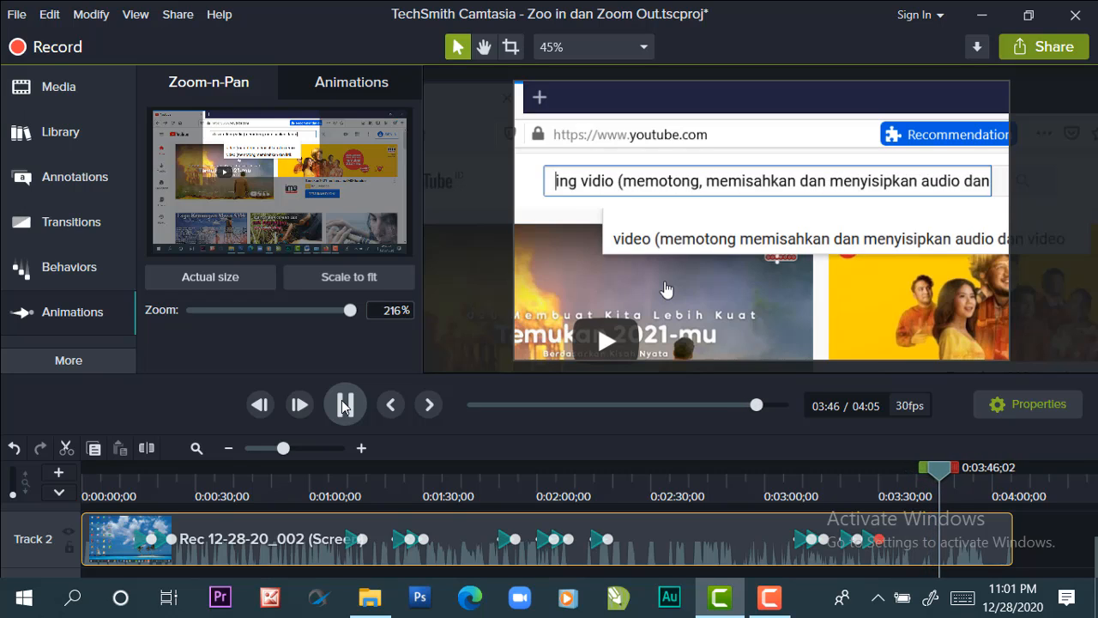
{"action": "left_click", "coordinate": [344, 405]}
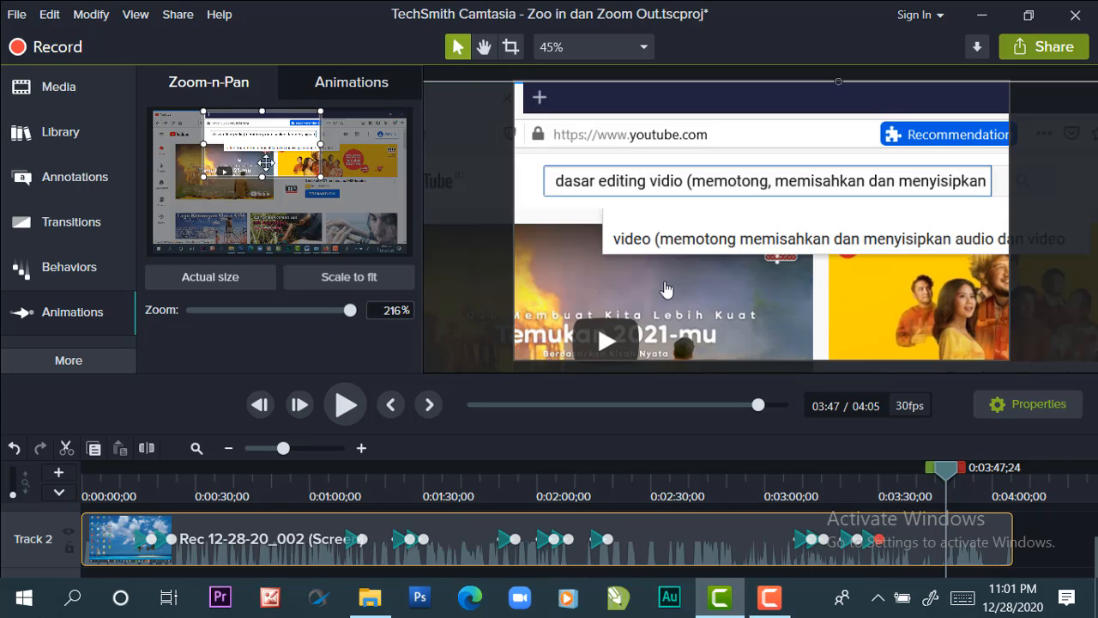
{"action": "left_click_drag", "start_coordinate": [266, 162], "coordinate": [189, 146]}
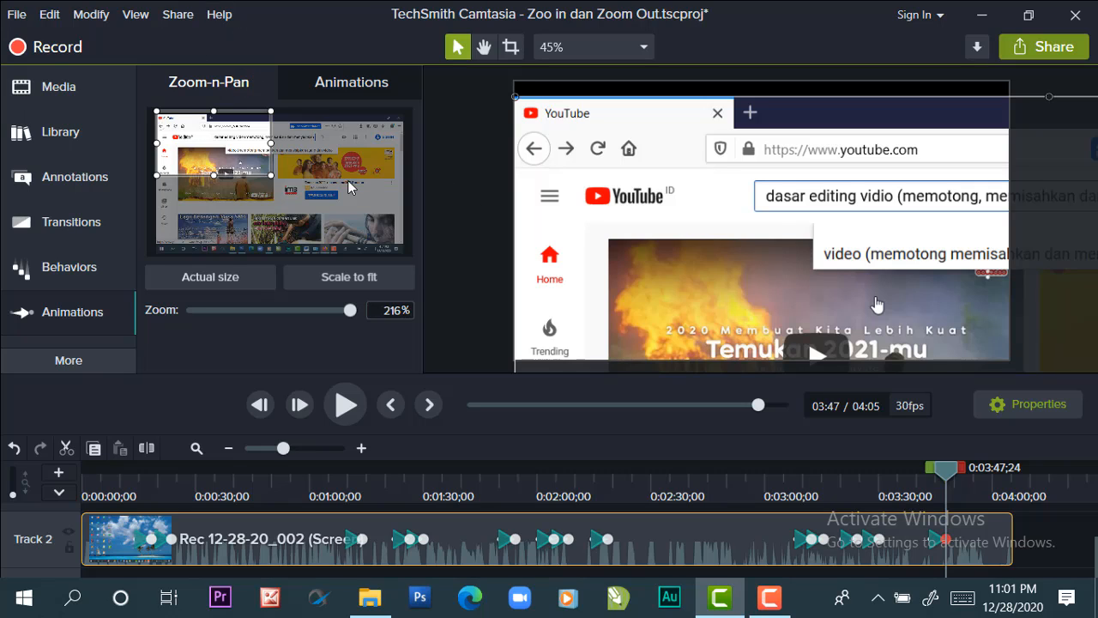
{"action": "left_click", "coordinate": [389, 281]}
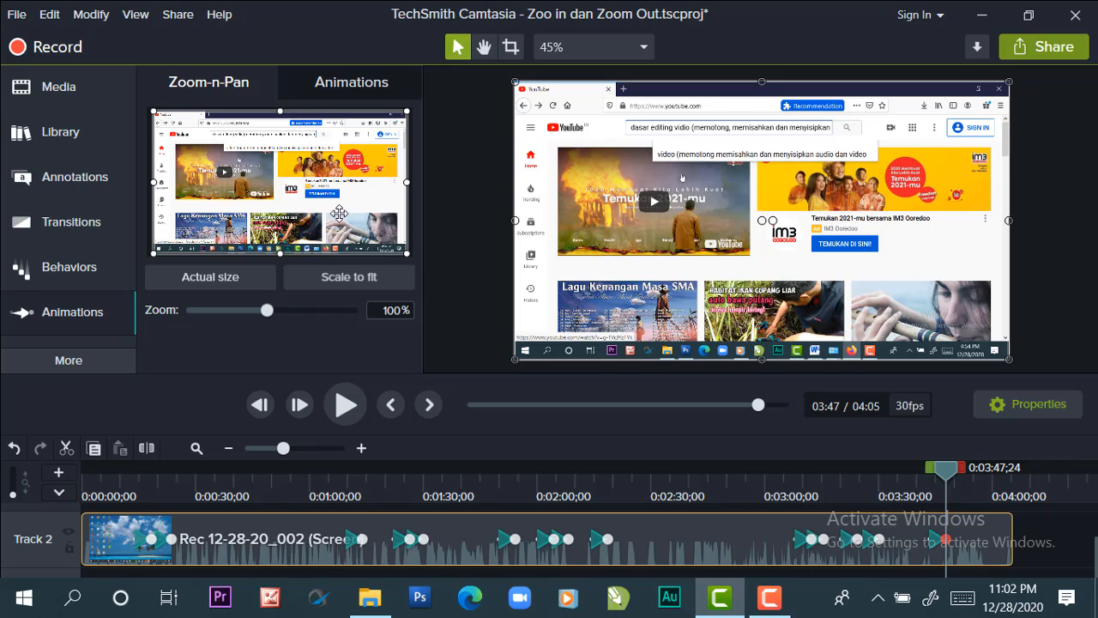
- Play on to 0:03:51;02 and add a zoom-in animation there at 202%, with the frame moved over the YouTube search box
{"action": "left_click", "coordinate": [340, 411]}
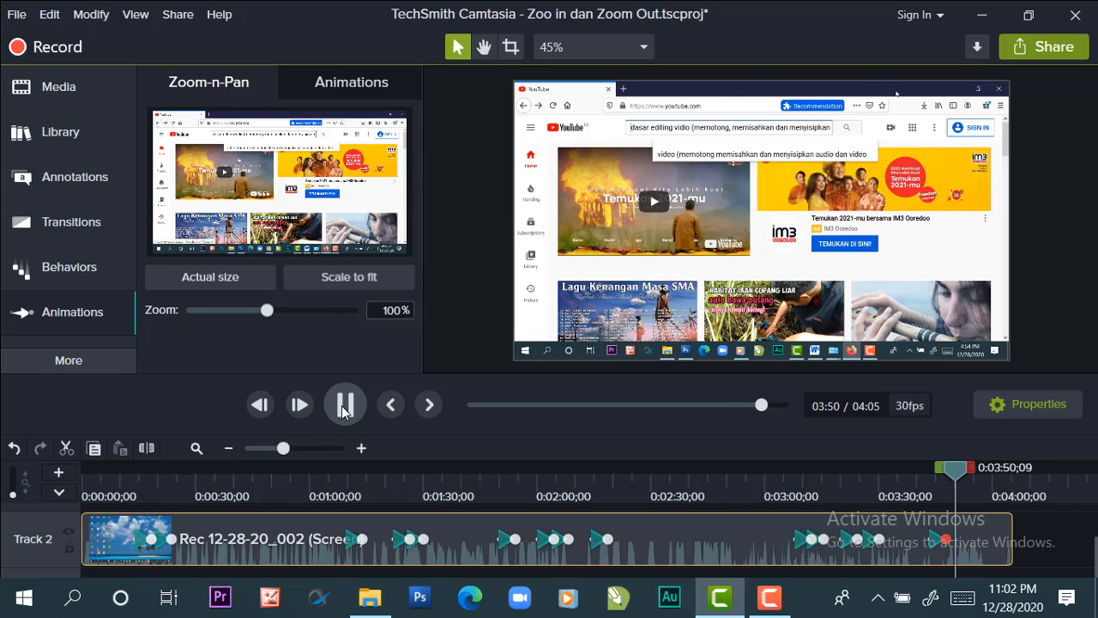
{"action": "left_click", "coordinate": [342, 410]}
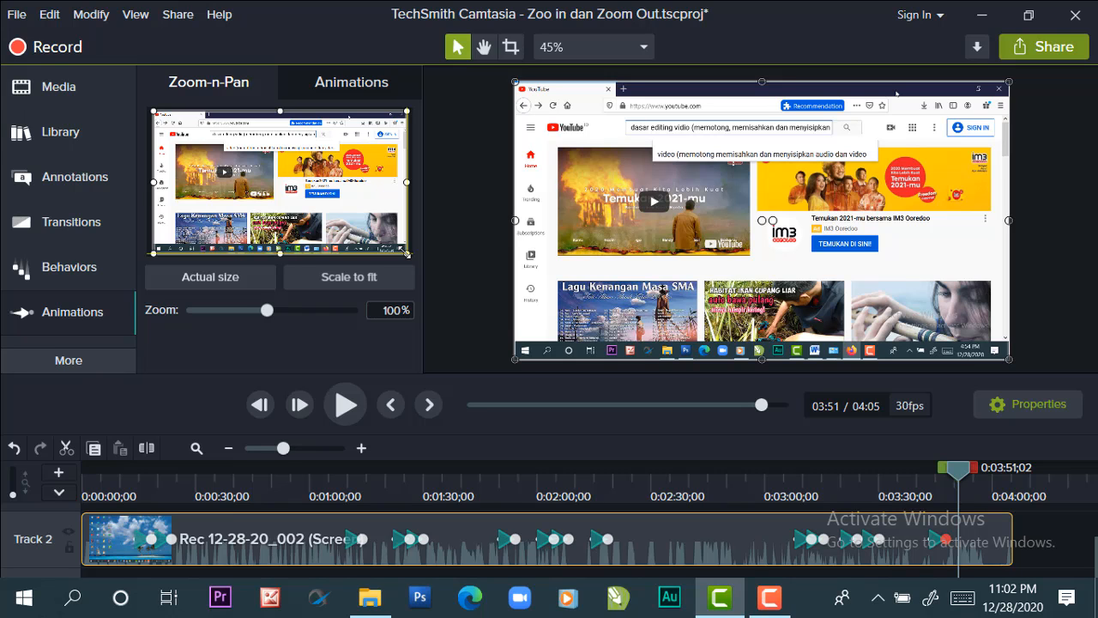
{"action": "left_click_drag", "start_coordinate": [407, 254], "coordinate": [274, 123]}
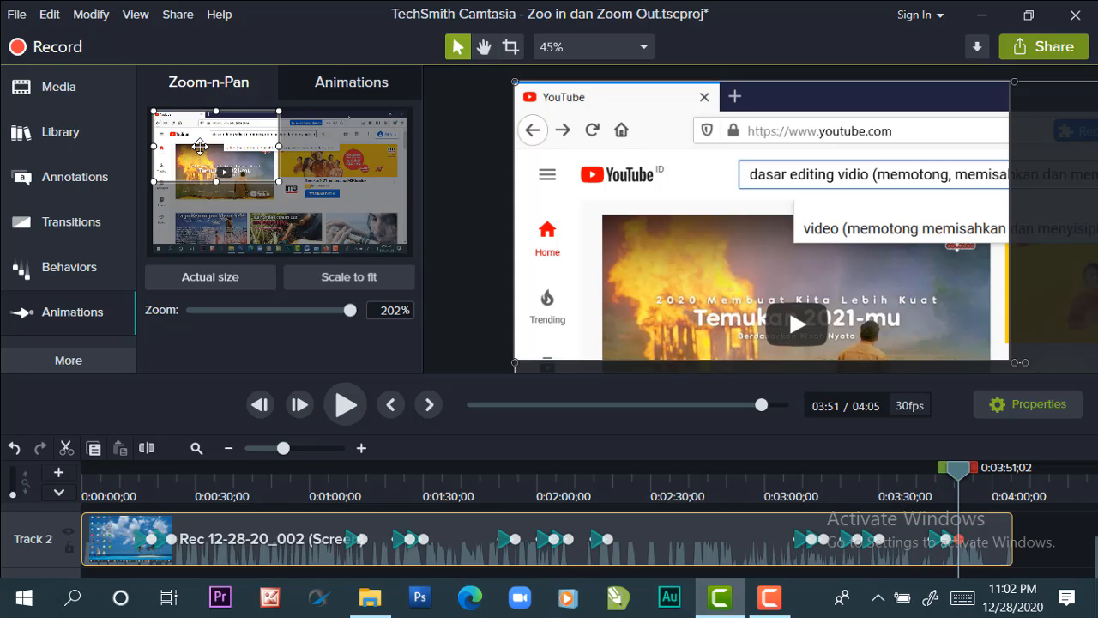
{"action": "left_click_drag", "start_coordinate": [220, 147], "coordinate": [268, 150]}
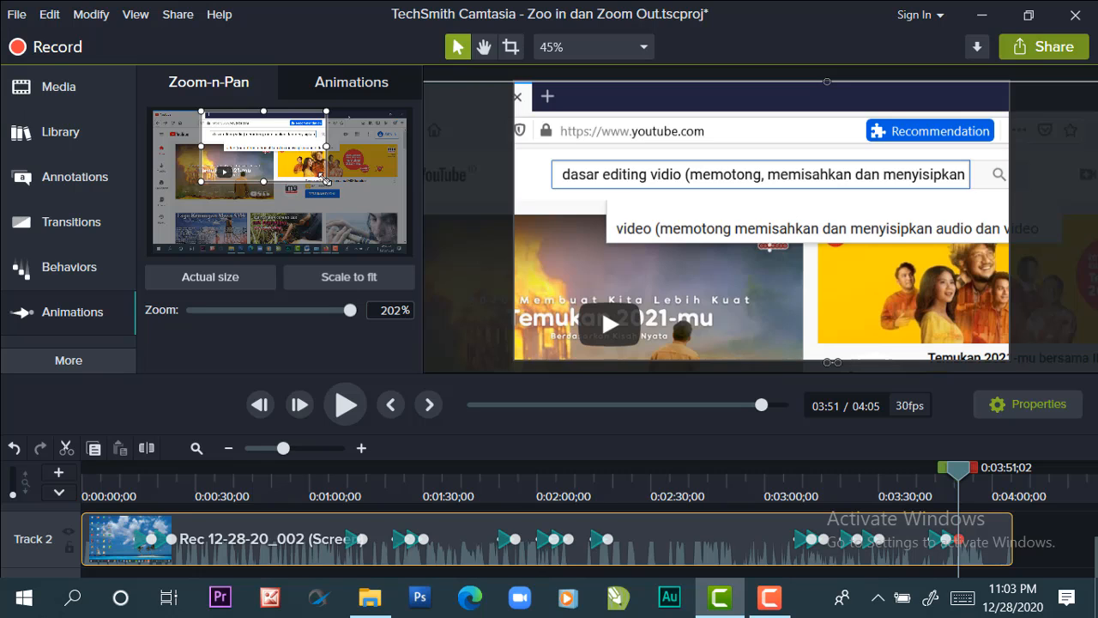
- Widen the zoom frame at 0:03:51;02 to 128%, and finally scale the recording to fit the canvas
{"action": "left_click_drag", "start_coordinate": [326, 180], "coordinate": [400, 223]}
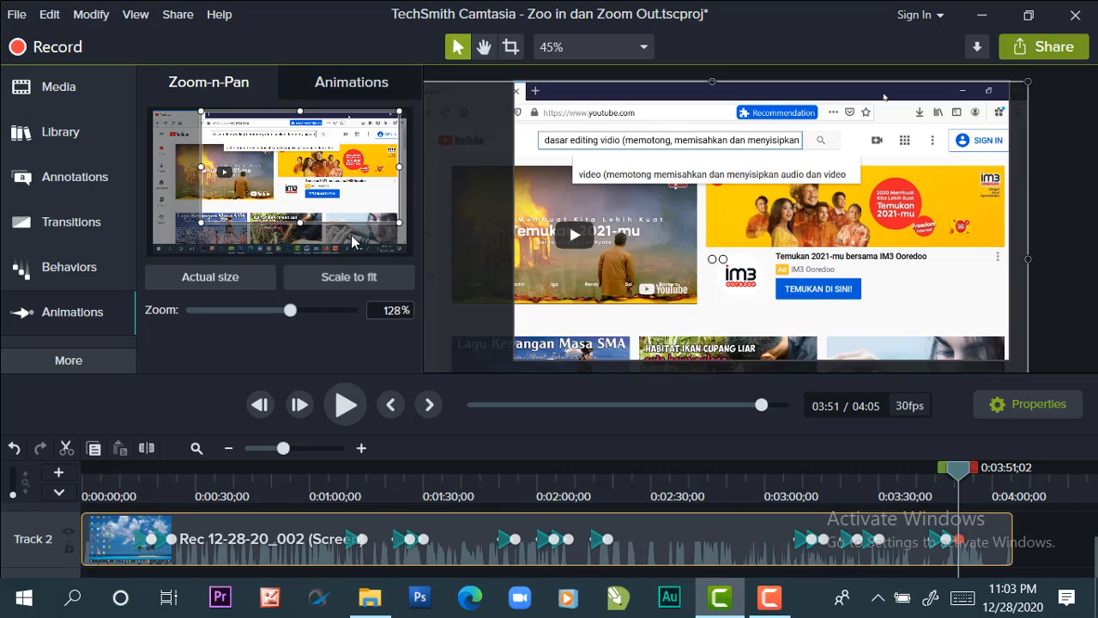
{"action": "left_click", "coordinate": [392, 276]}
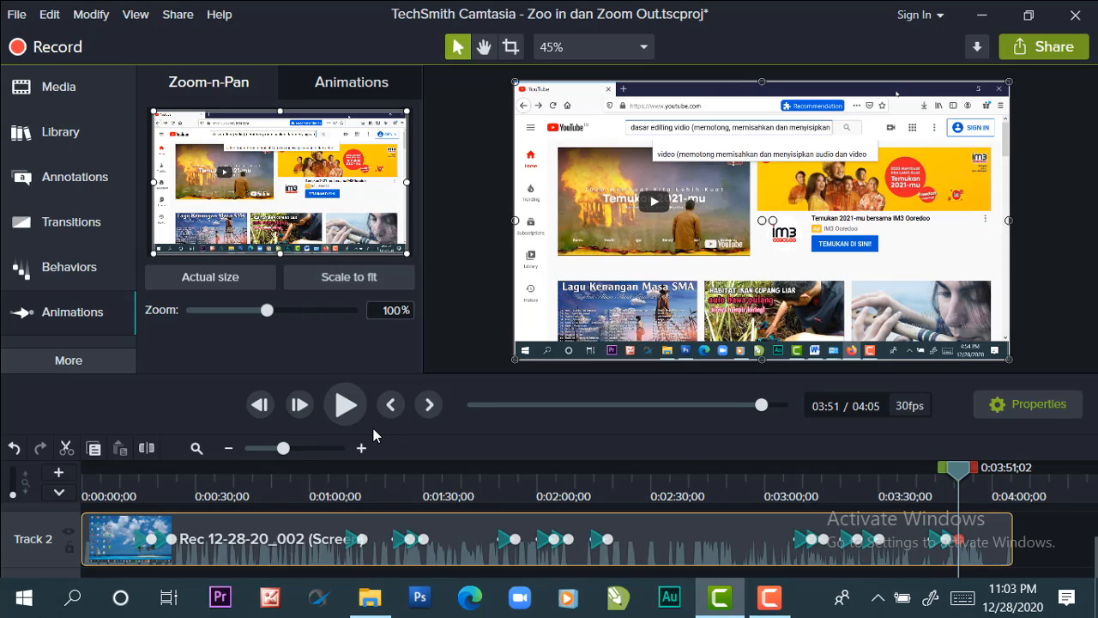
- Play on to 0:03:57;04, return the playhead to 0:03:05;11 and replay from there to review the zoom animations
{"action": "left_click", "coordinate": [347, 406]}
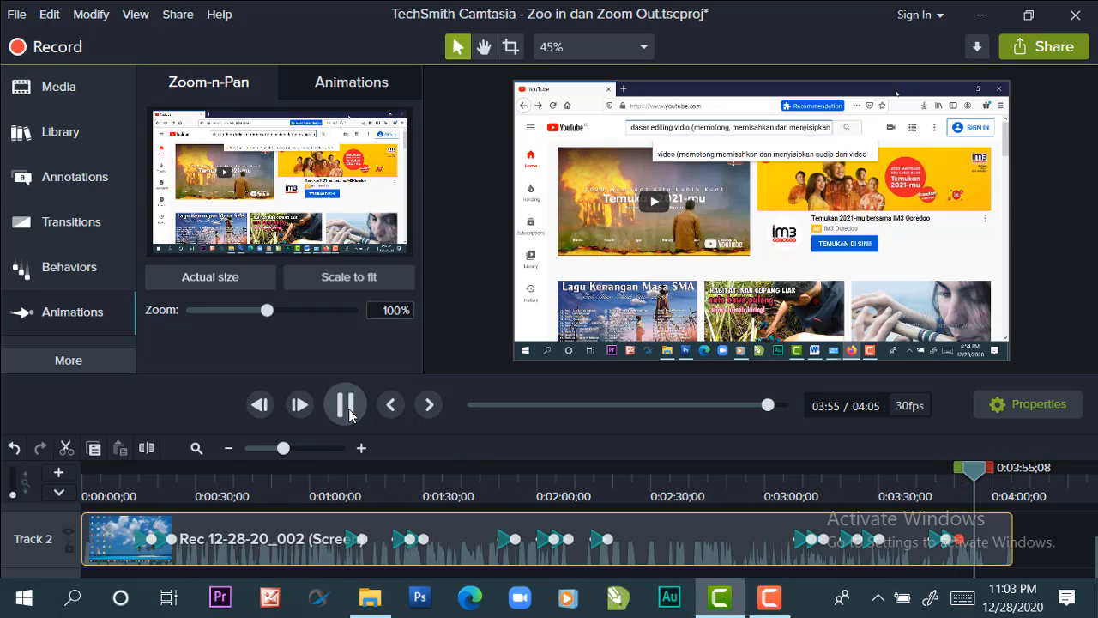
{"action": "left_click", "coordinate": [349, 409]}
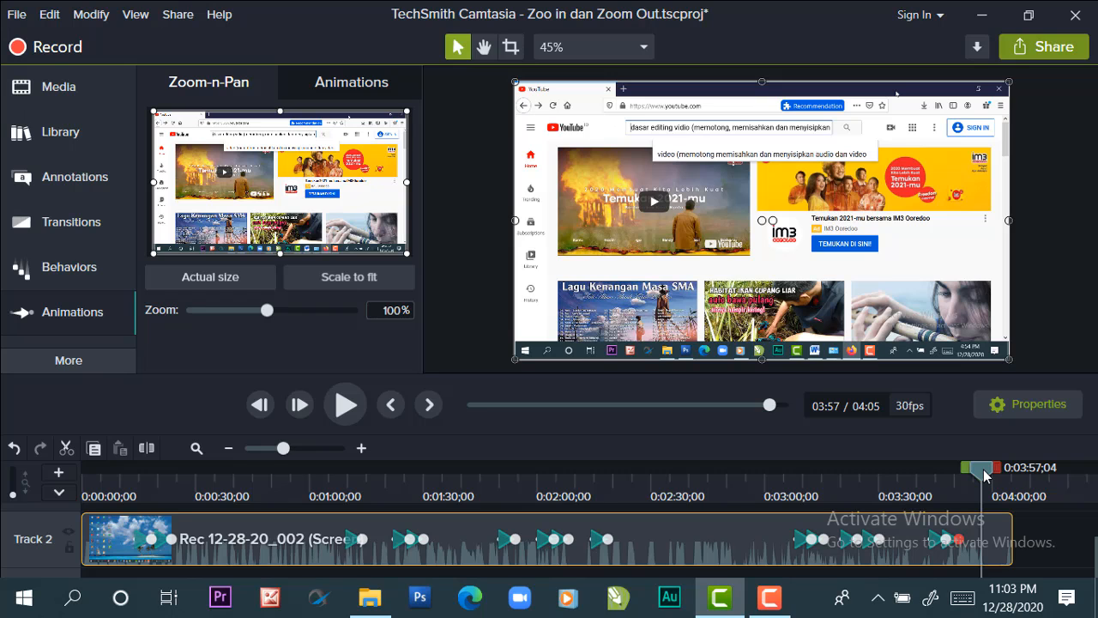
{"action": "left_click_drag", "start_coordinate": [986, 477], "coordinate": [787, 482]}
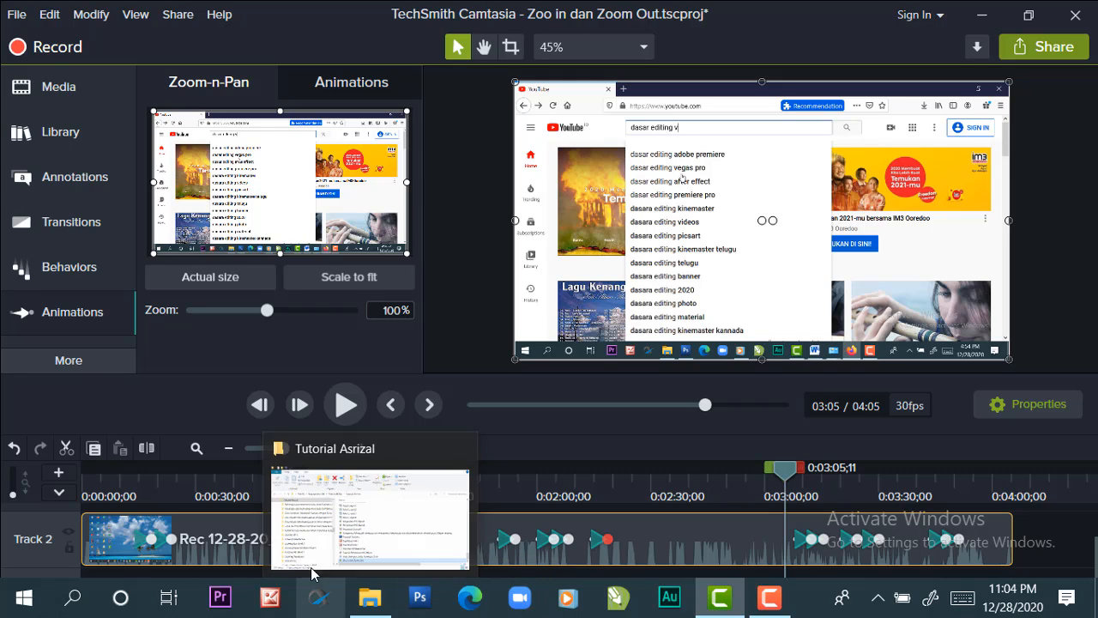
{"action": "left_click", "coordinate": [347, 405]}
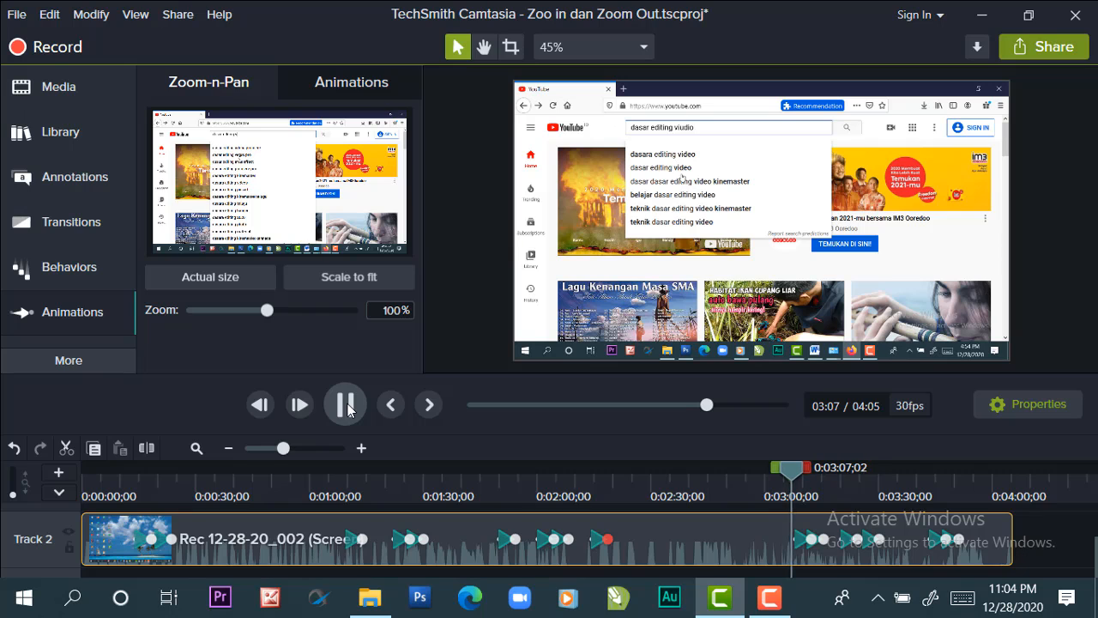